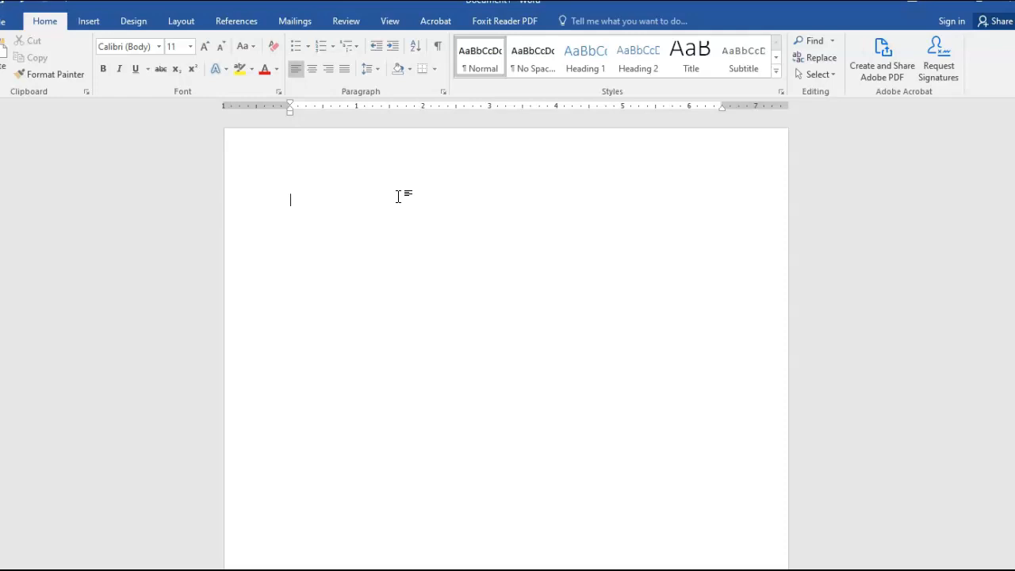
Enter a list of four first names in the blank document, each on its own line
{"action": "type", "text": "Valerie"}
{"action": "key", "text": "Return"}
{"action": "type", "text": "Ethan"}
{"action": "key", "text": "Return"}
{"action": "type", "text": "Kiera"}
{"action": "key", "text": "BackSpace"}
{"action": "key", "text": "BackSpace"}
{"action": "key", "text": "BackSpace"}
{"action": "key", "text": "BackSpace"}
{"action": "key", "text": "BackSpace"}
{"action": "type", "text": "eira"}
{"action": "key", "text": "Return"}
{"action": "type", "text": "Ashton"}
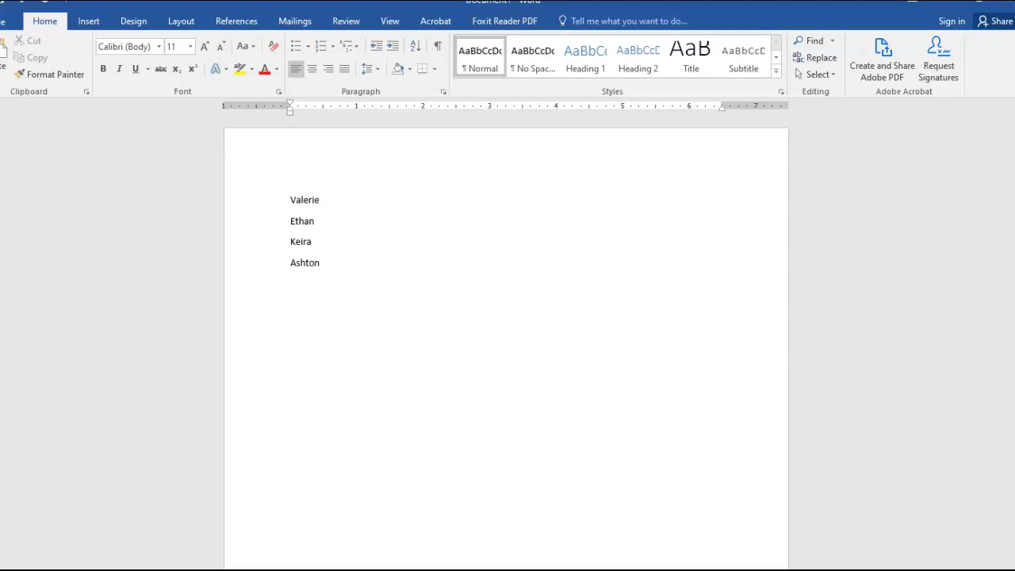
Format all four names as a bulleted list with solid round bullets
{"action": "scroll", "coordinate": [732, 332], "scroll_direction": "up", "scroll_amount": 7}
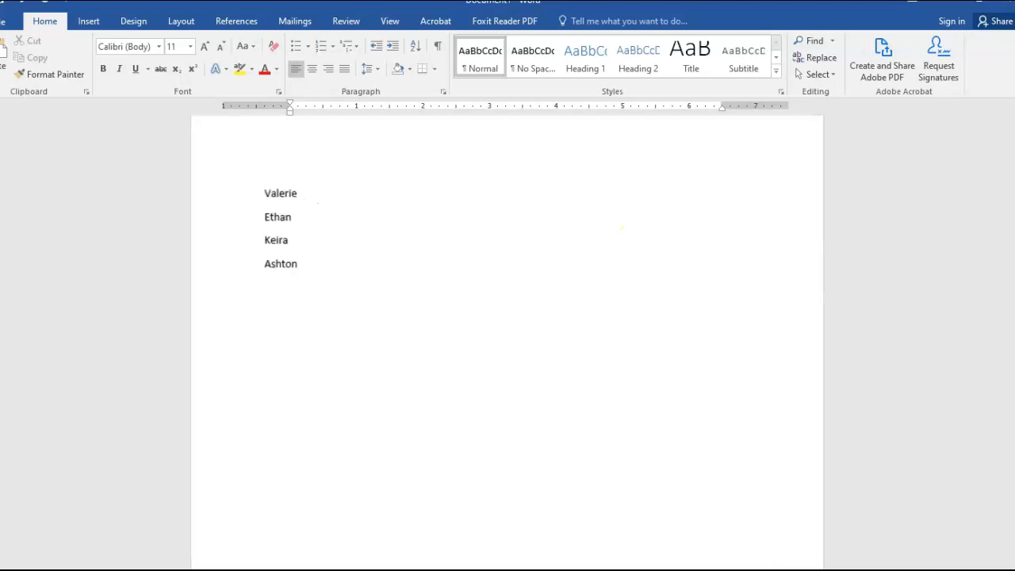
{"action": "scroll", "coordinate": [731, 332], "scroll_direction": "up", "scroll_amount": 2}
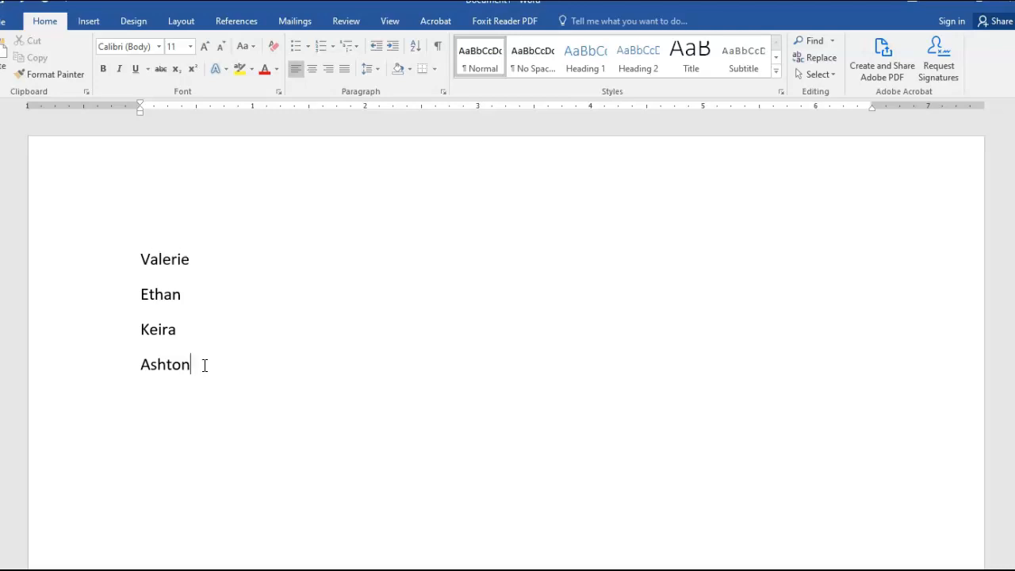
{"action": "key", "text": "ctrl+a"}
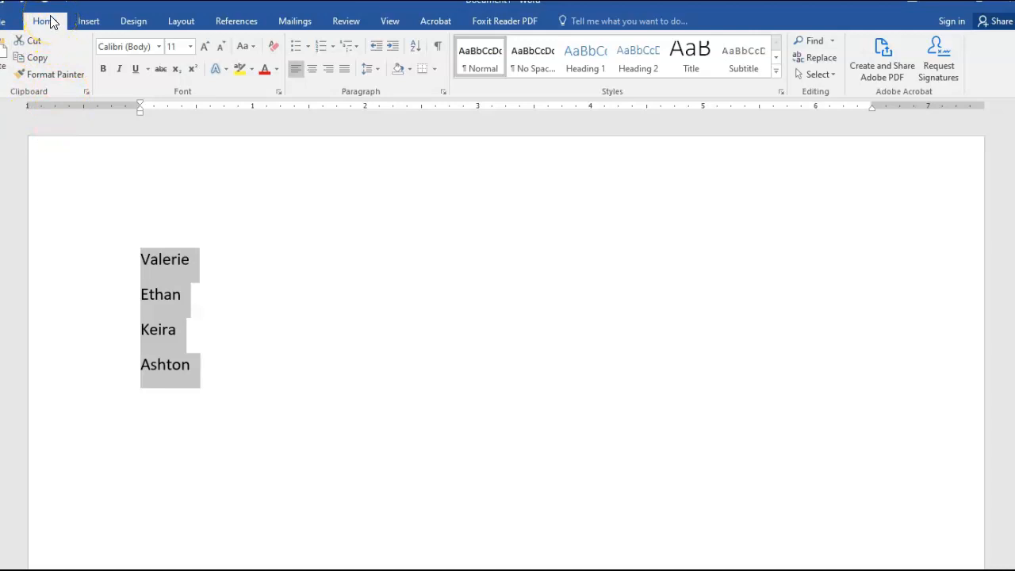
{"action": "left_click", "coordinate": [295, 48]}
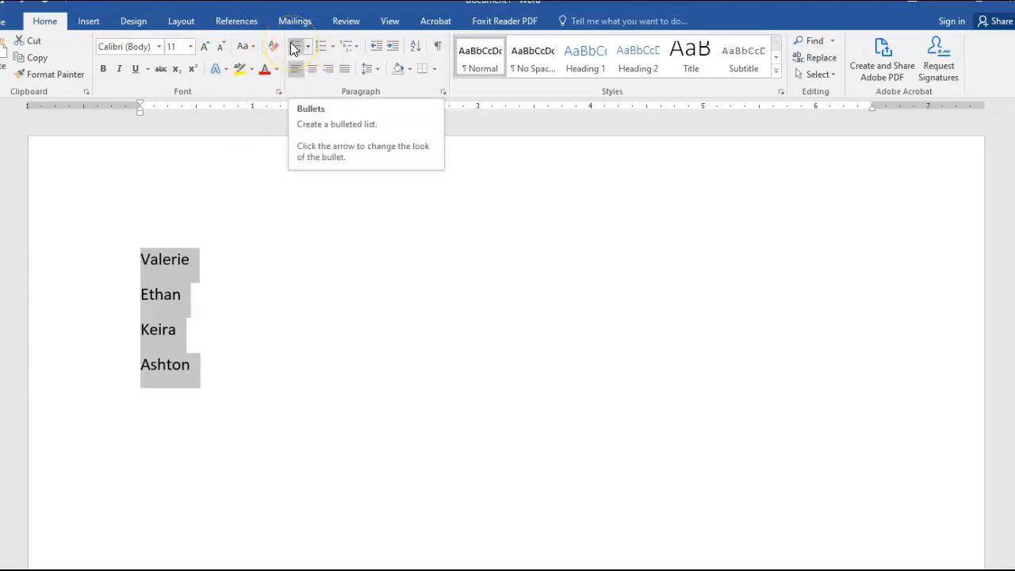
{"action": "left_click", "coordinate": [294, 47]}
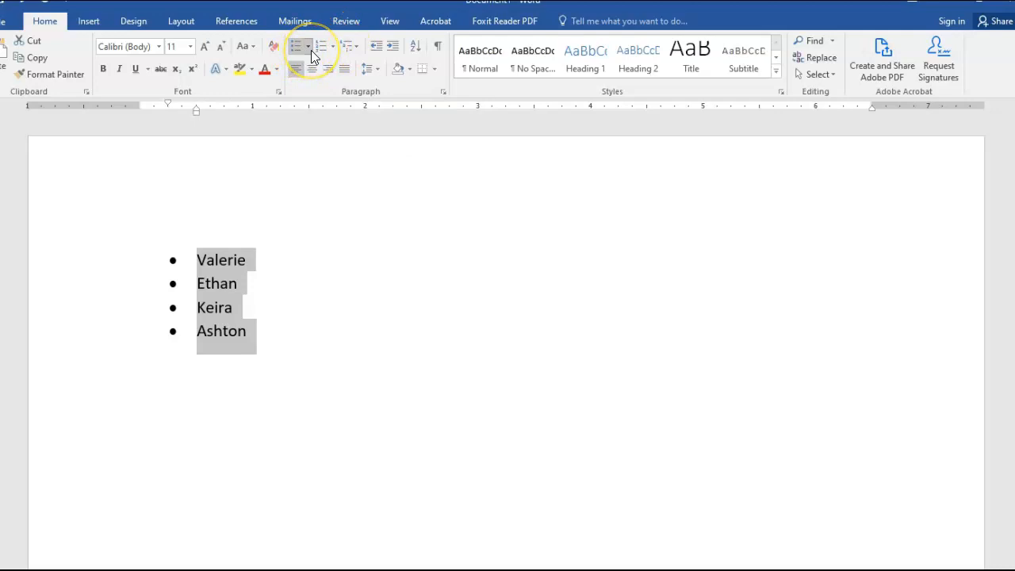
Preview other bullet styles for the list, start defining a new bullet, and view the available symbols without choosing one
{"action": "left_click", "coordinate": [310, 49]}
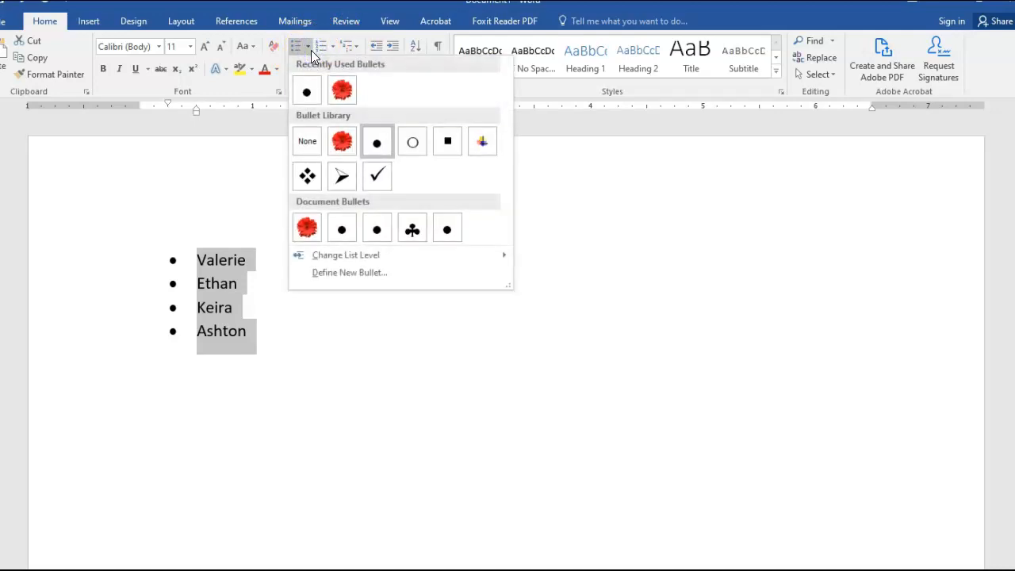
{"action": "left_click", "coordinate": [342, 89]}
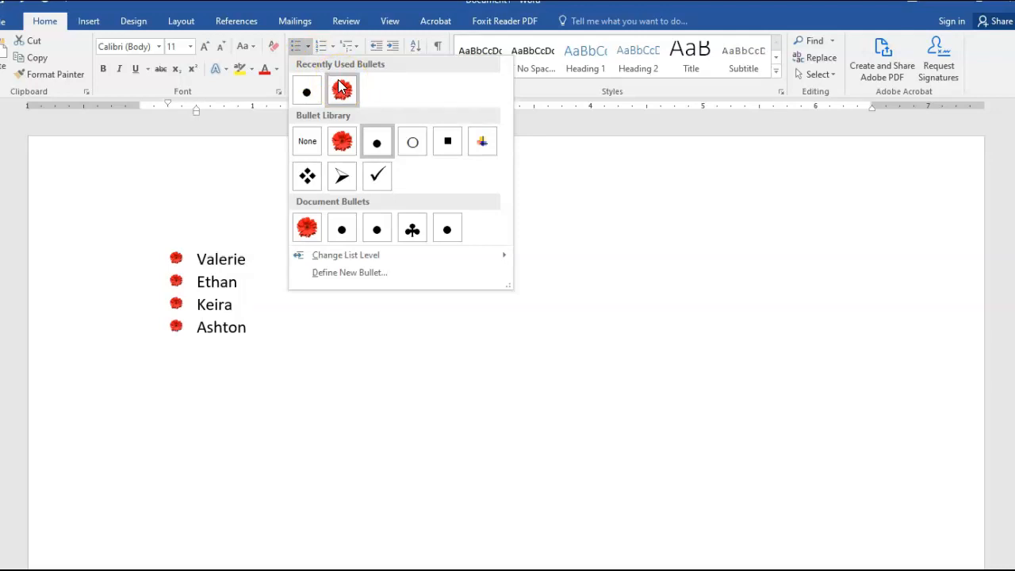
{"action": "left_click", "coordinate": [474, 142]}
{"action": "left_click", "coordinate": [342, 189]}
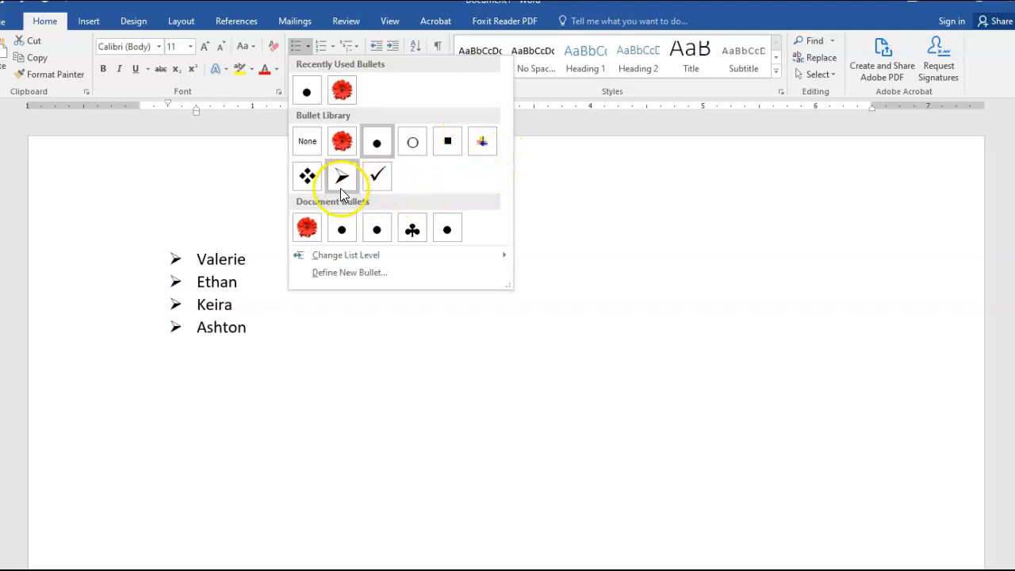
{"action": "left_click", "coordinate": [336, 274]}
{"action": "left_click", "coordinate": [447, 212]}
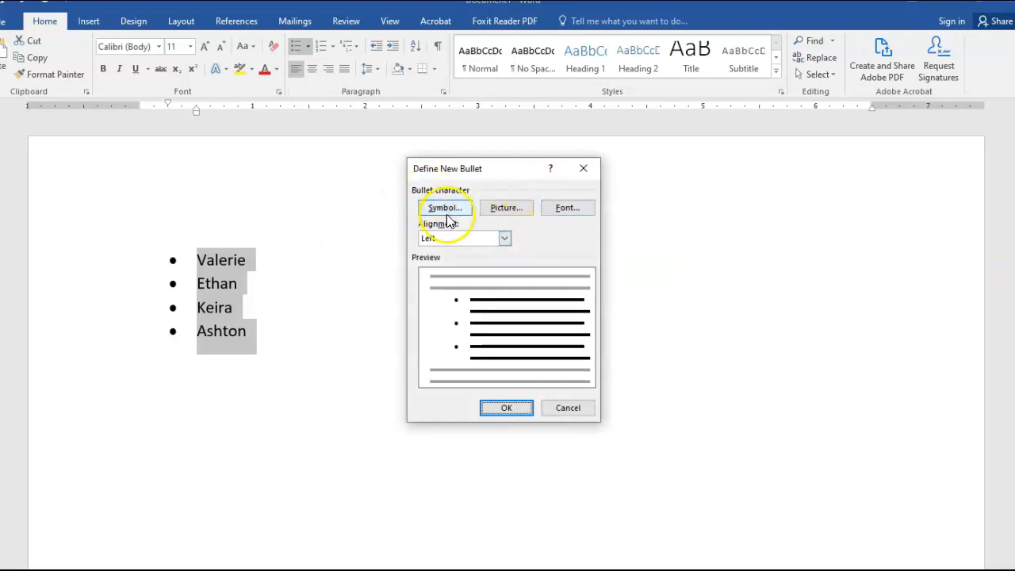
{"action": "left_click", "coordinate": [446, 211]}
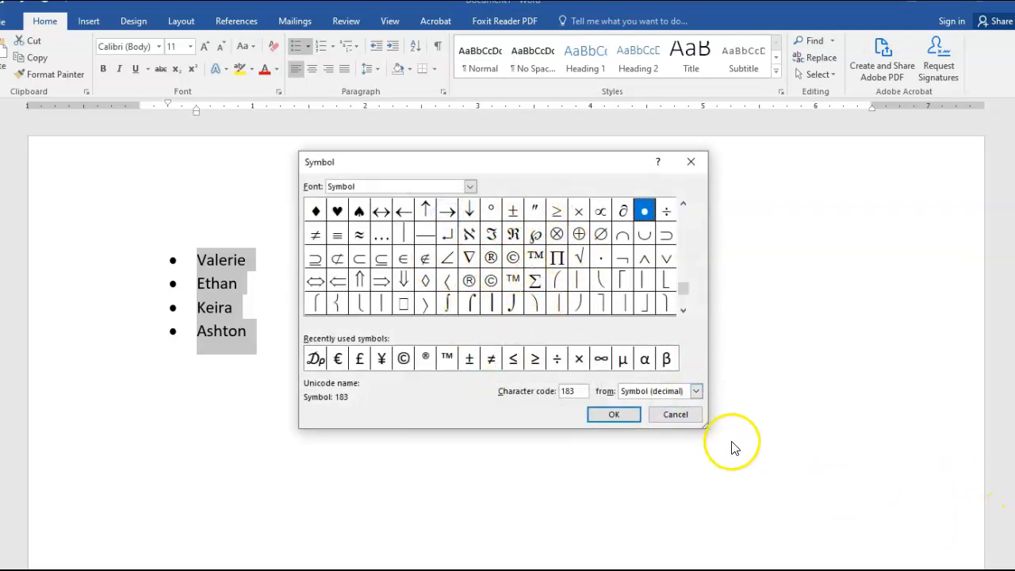
{"action": "left_click", "coordinate": [676, 414]}
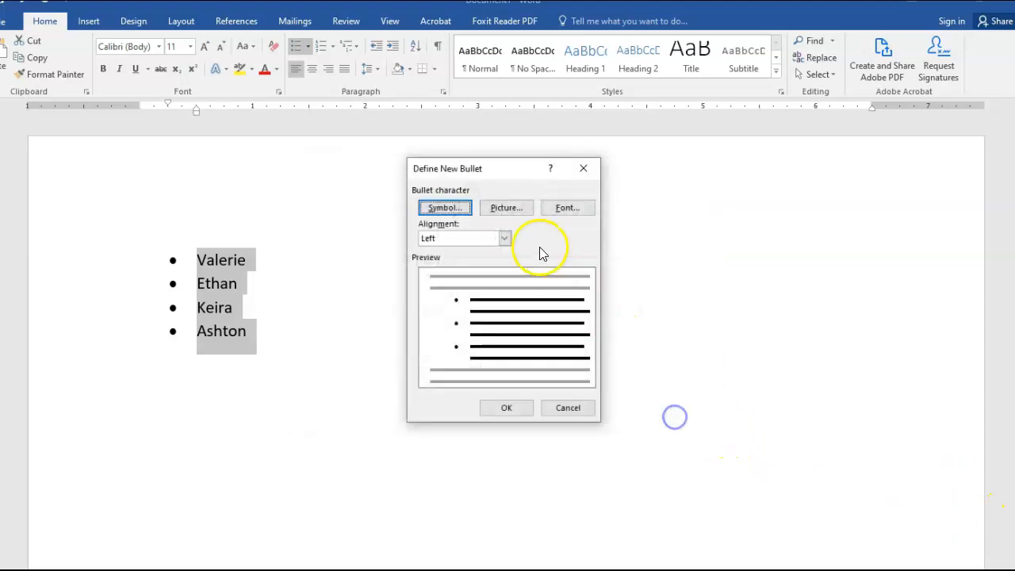
Define a picture bullet for the list from a Bing image search for "flower", using the purple flower photo
{"action": "left_click", "coordinate": [509, 209]}
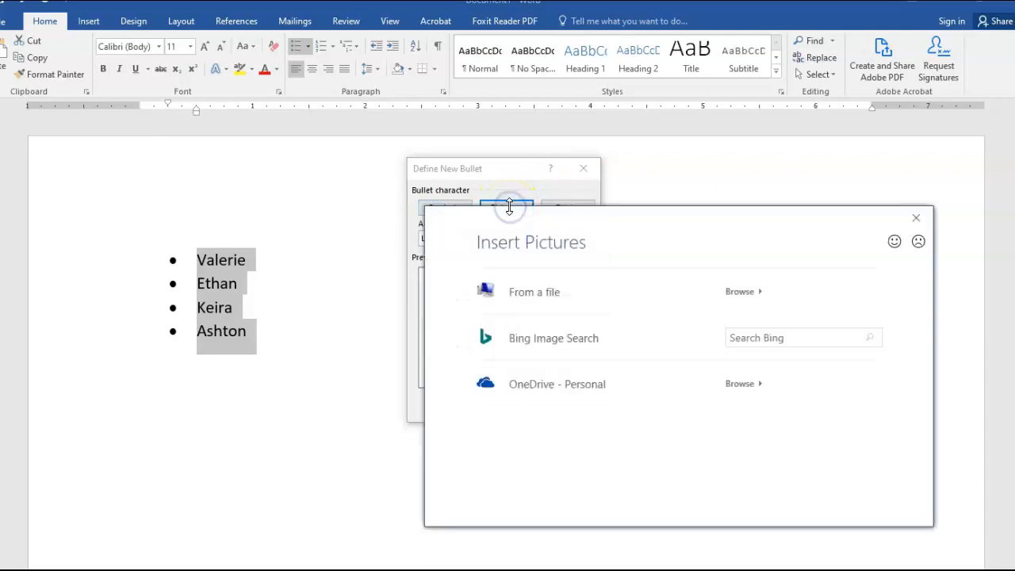
{"action": "left_click", "coordinate": [766, 339]}
{"action": "type", "text": "flower"}
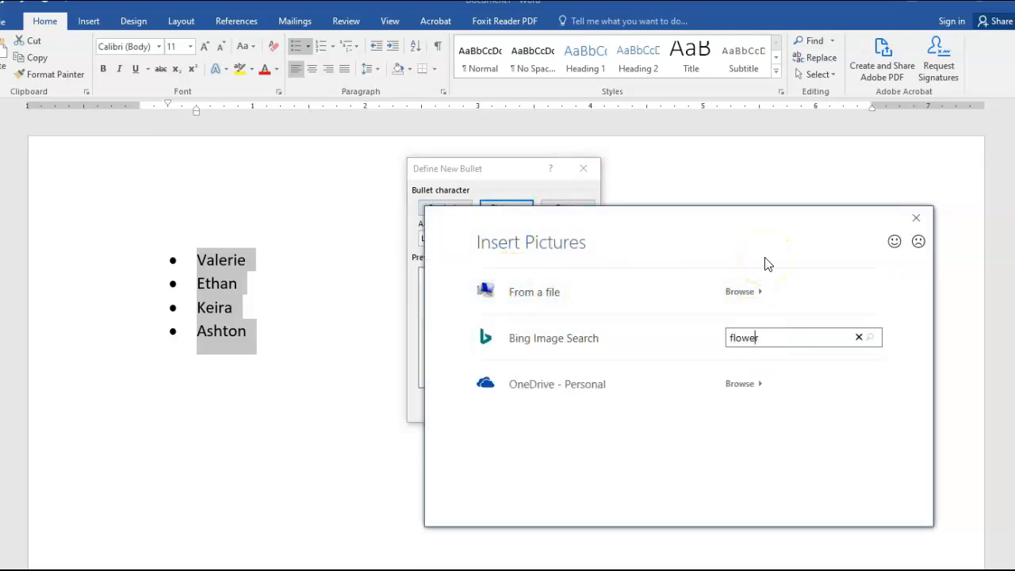
{"action": "key", "text": "Return"}
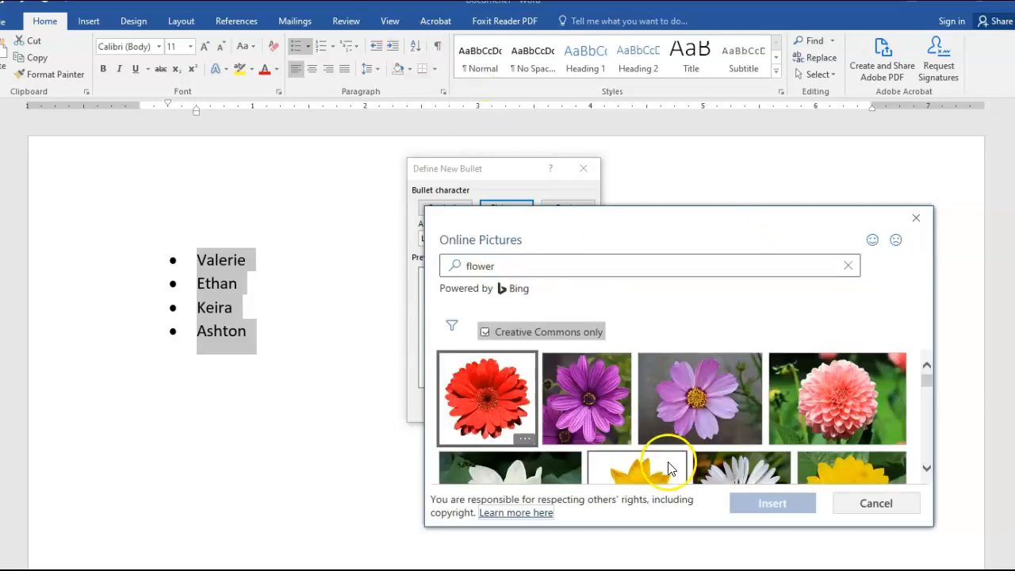
{"action": "left_click", "coordinate": [590, 423]}
{"action": "left_click", "coordinate": [770, 500]}
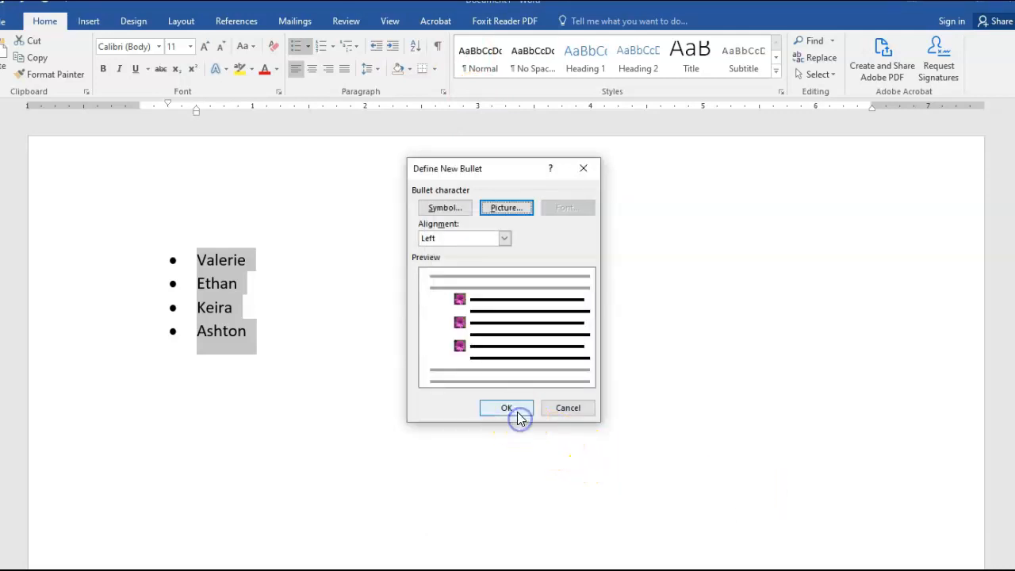
{"action": "left_click", "coordinate": [517, 412]}
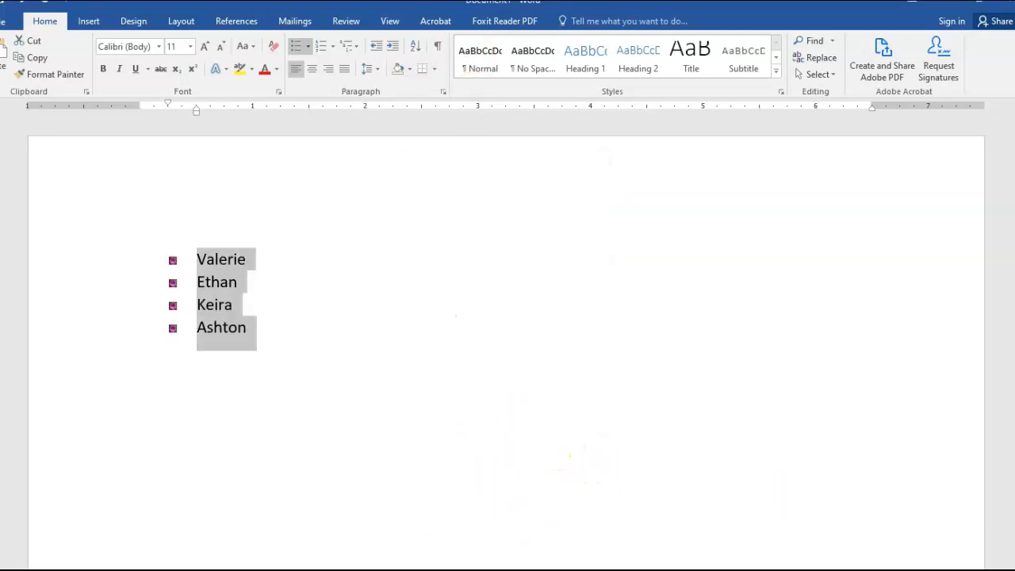
Enlarge only the flower picture bullets of the list to size 24, without resizing the names
{"action": "scroll", "coordinate": [508, 341], "scroll_direction": "up", "scroll_amount": 7}
{"action": "left_click", "coordinate": [740, 463]}
{"action": "left_click", "coordinate": [174, 245]}
{"action": "left_click", "coordinate": [546, 339]}
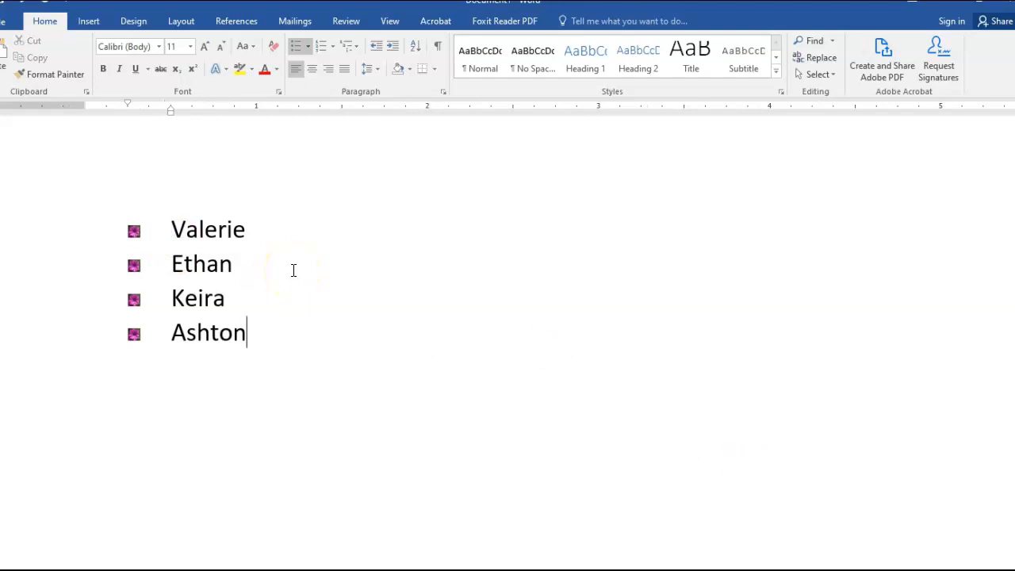
{"action": "left_click", "coordinate": [133, 231]}
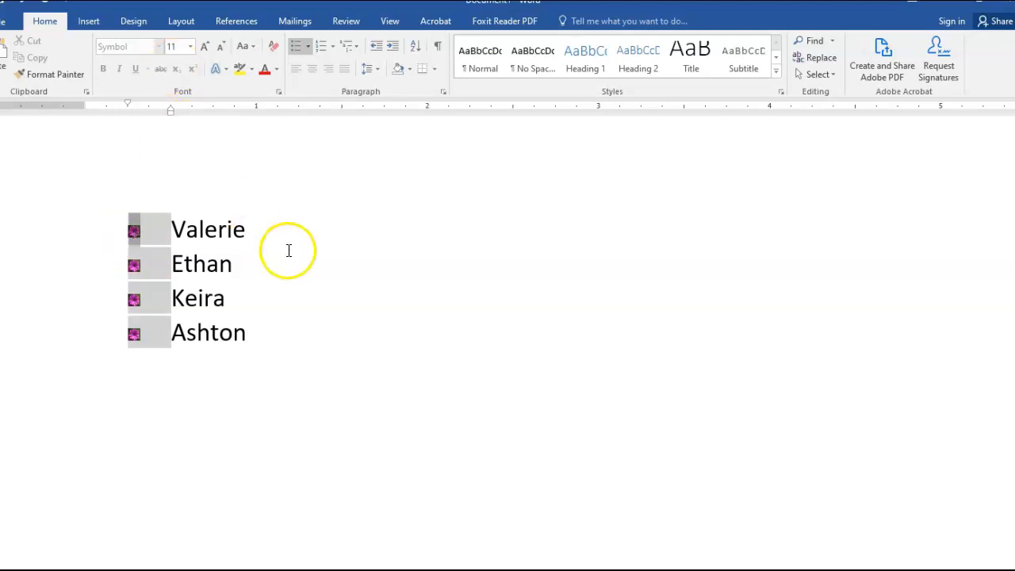
{"action": "left_click", "coordinate": [332, 279]}
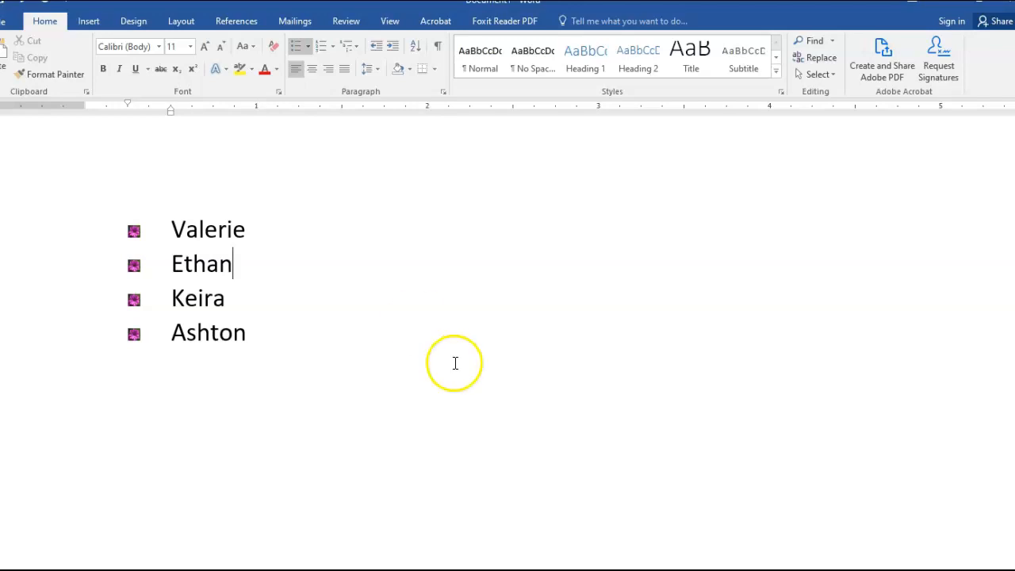
{"action": "left_click", "coordinate": [134, 230]}
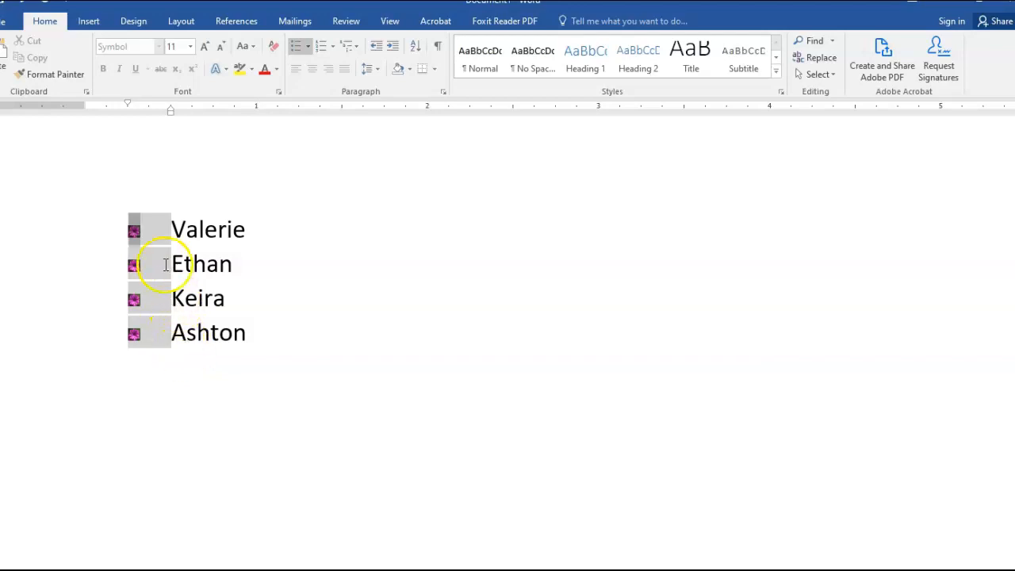
{"action": "left_click", "coordinate": [203, 46]}
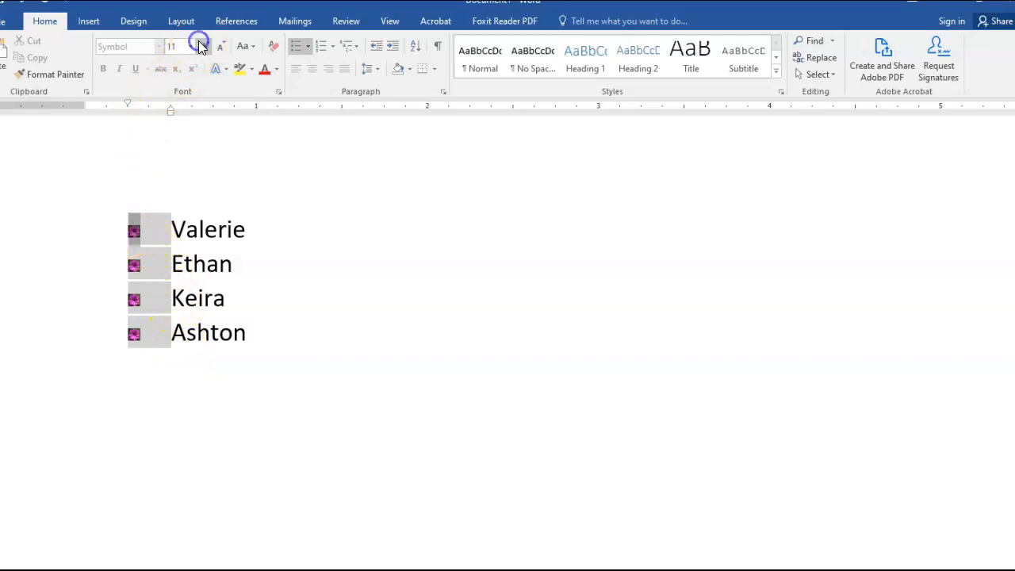
{"action": "left_click", "coordinate": [202, 45]}
{"action": "left_click", "coordinate": [202, 45]}
{"action": "left_click", "coordinate": [203, 46]}
{"action": "left_click", "coordinate": [202, 46]}
{"action": "left_click", "coordinate": [202, 45]}
{"action": "left_click", "coordinate": [203, 45]}
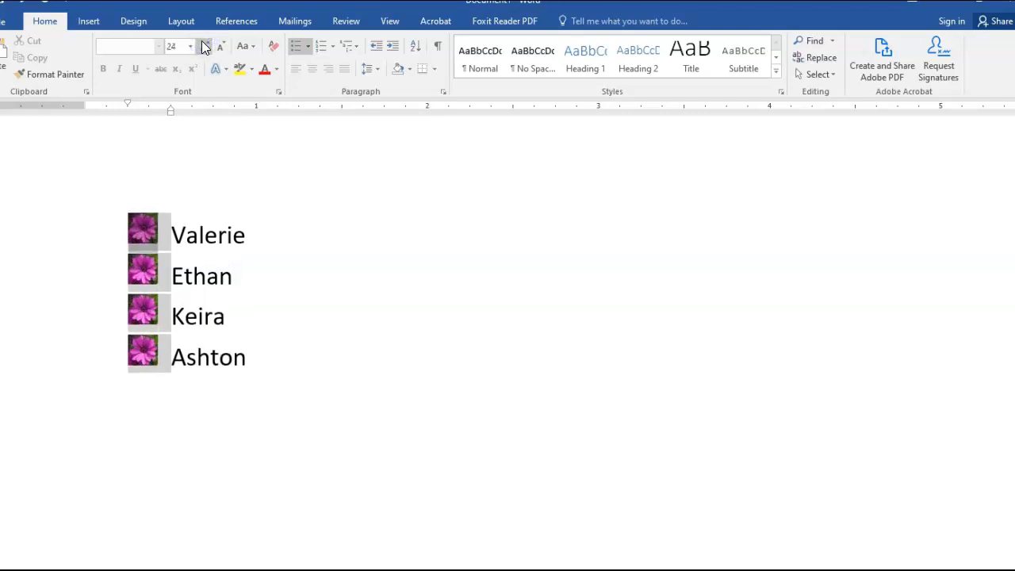
{"action": "left_click", "coordinate": [315, 356]}
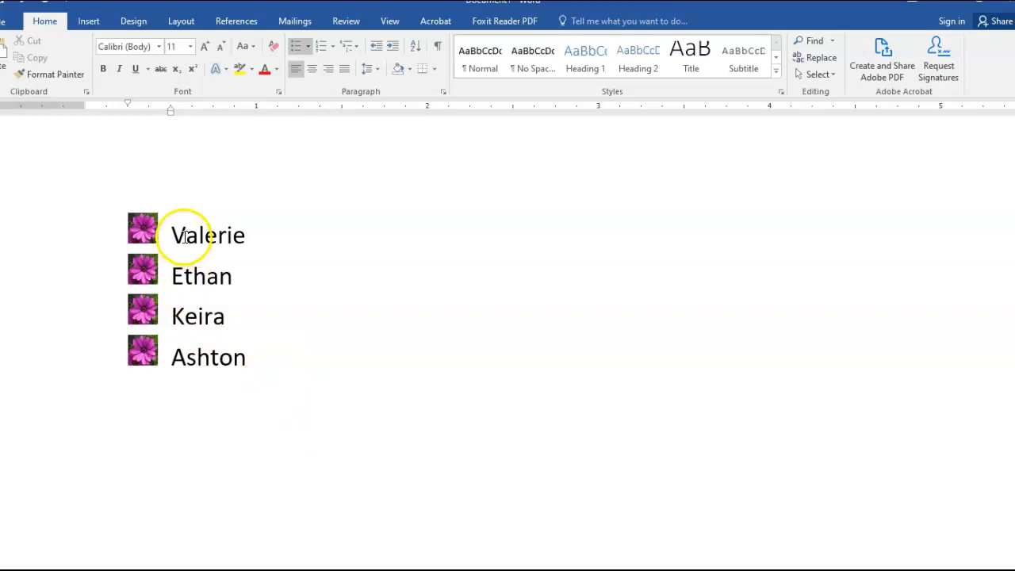
Reduce the flower picture bullets to size 18
{"action": "left_click", "coordinate": [153, 221]}
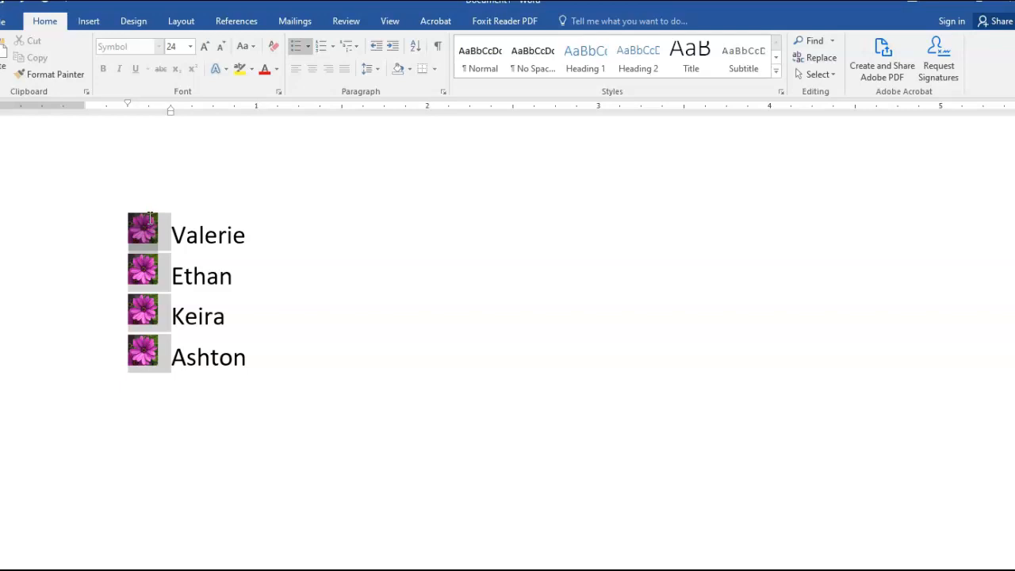
{"action": "left_click", "coordinate": [308, 53]}
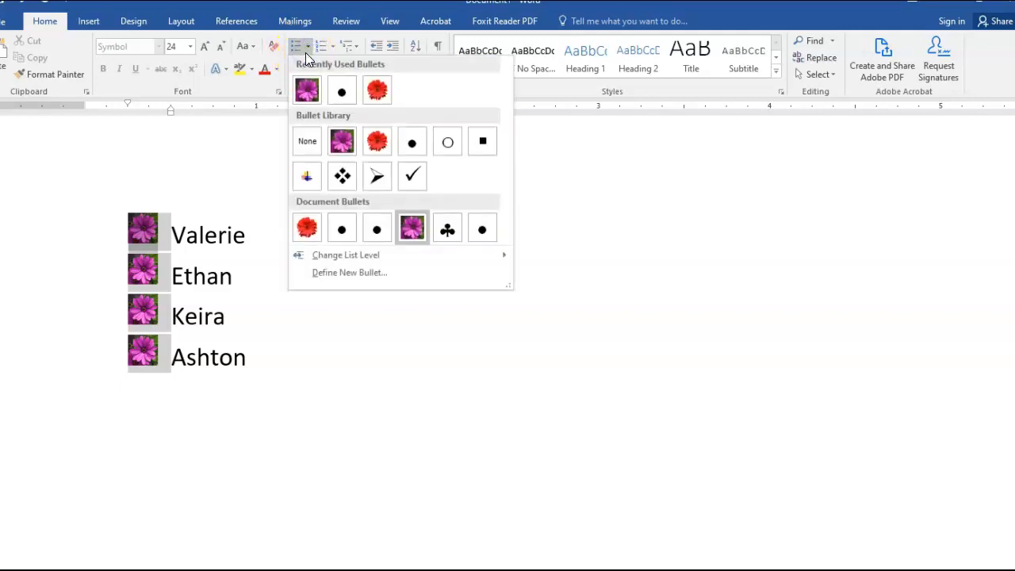
{"action": "left_click", "coordinate": [227, 44]}
{"action": "left_click", "coordinate": [228, 44]}
{"action": "left_click", "coordinate": [228, 44]}
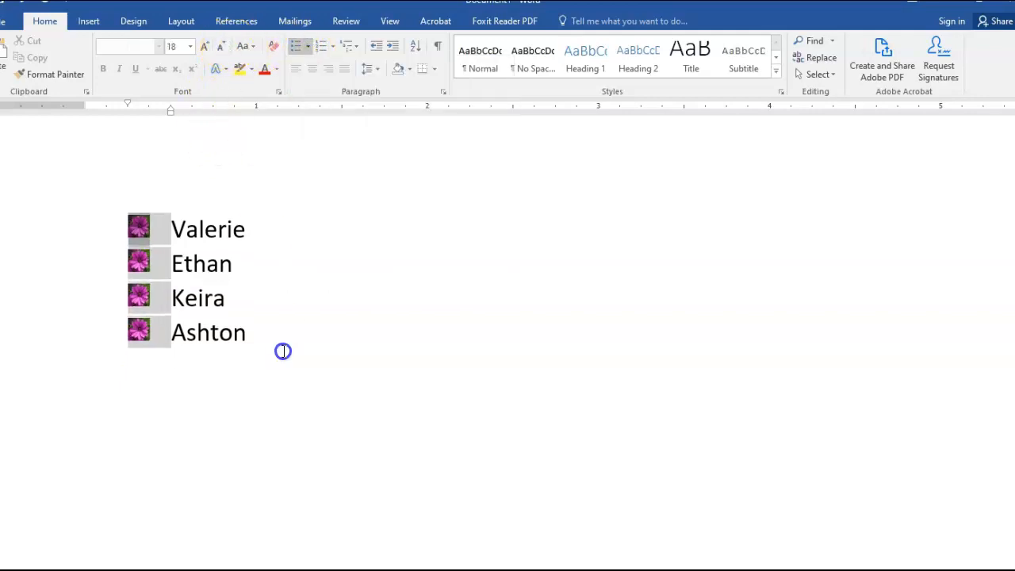
{"action": "left_click", "coordinate": [276, 330]}
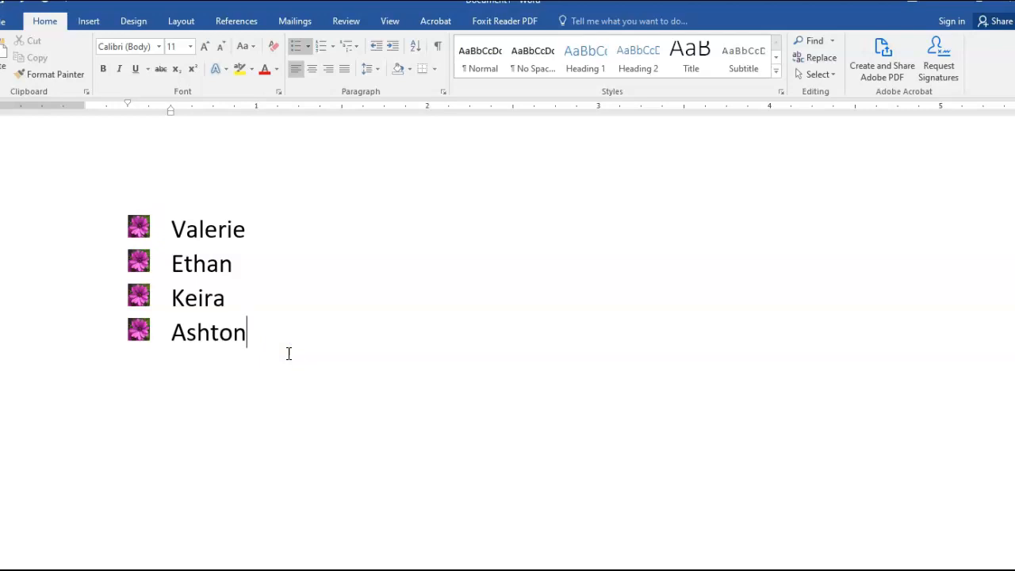
Replace the flower picture bullets with solid round bullets from the recently used ones
{"action": "left_click", "coordinate": [308, 45]}
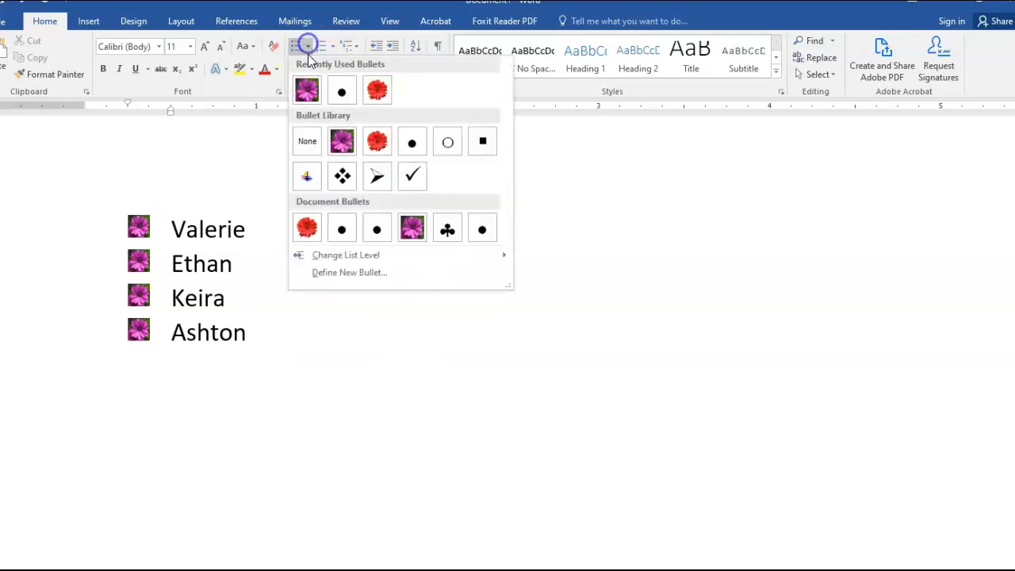
{"action": "left_click", "coordinate": [341, 91]}
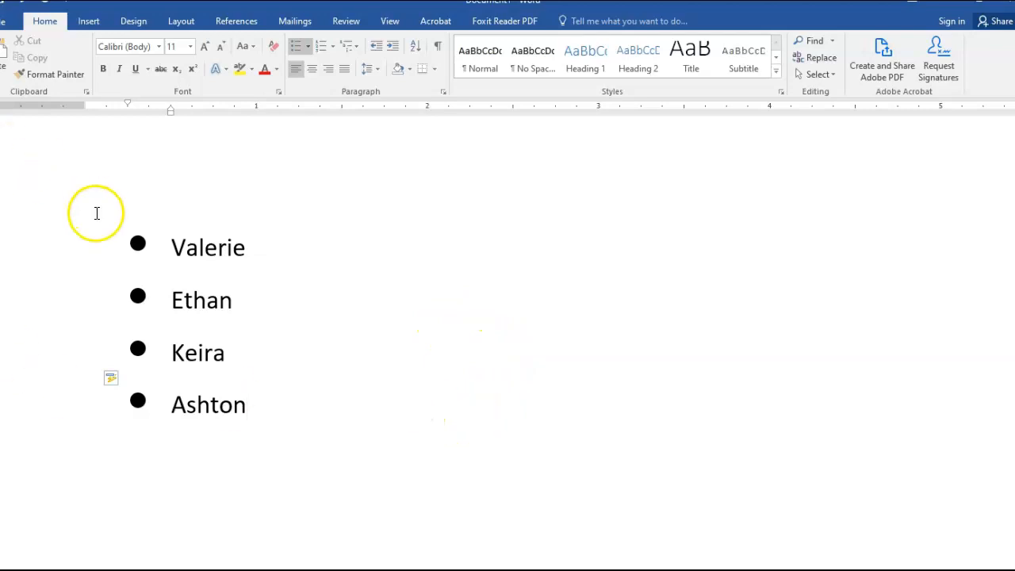
{"action": "left_click", "coordinate": [138, 244]}
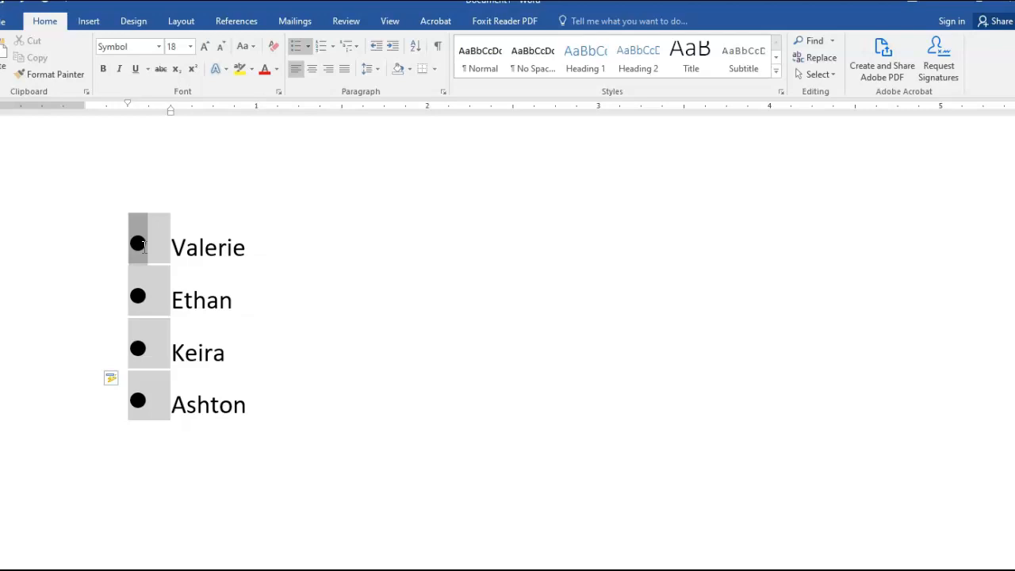
{"action": "left_click", "coordinate": [396, 295]}
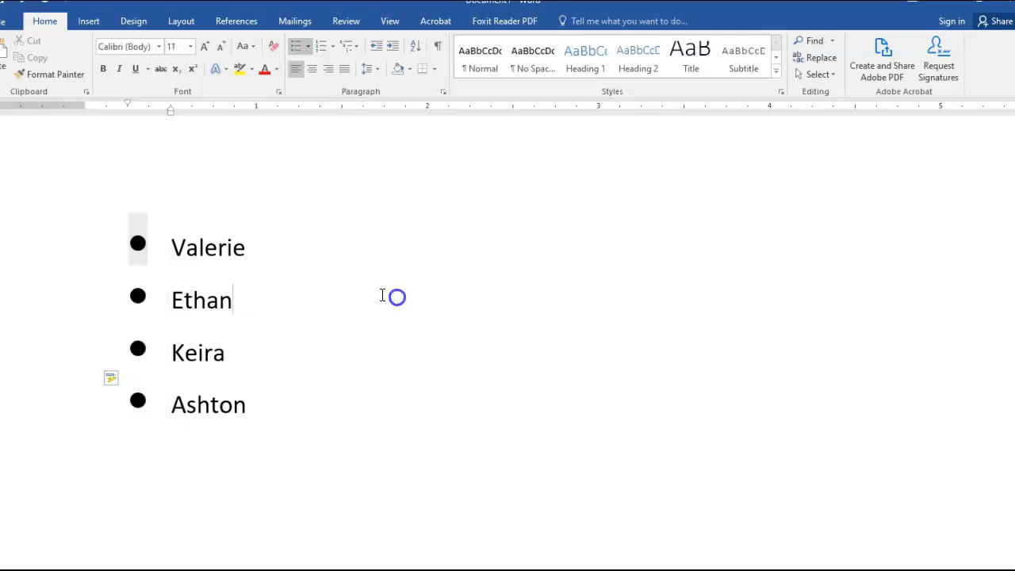
Select only the list's bullets and reapply the solid round bullet from the recently used ones
{"action": "left_click", "coordinate": [143, 245]}
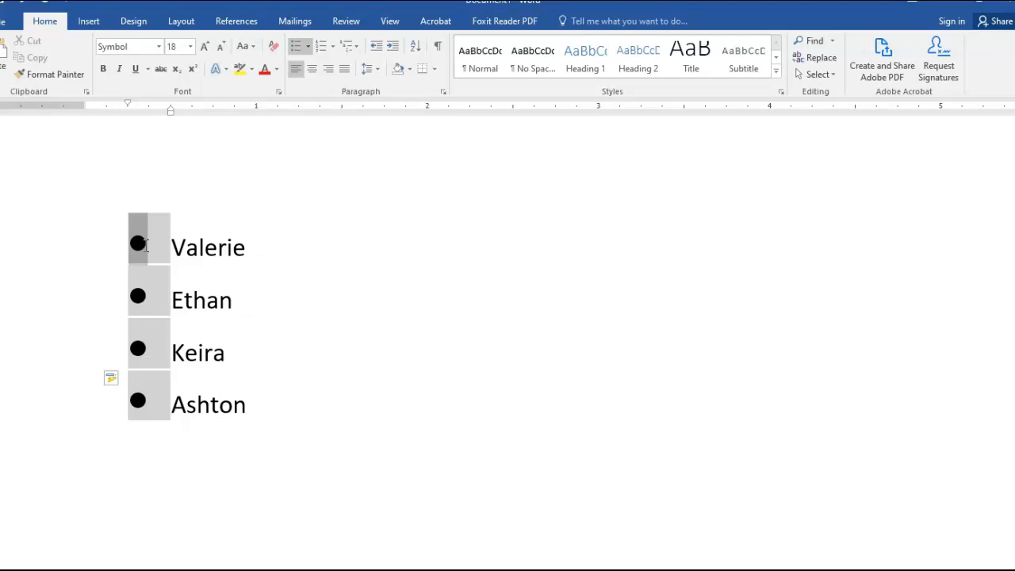
{"action": "left_click", "coordinate": [457, 364]}
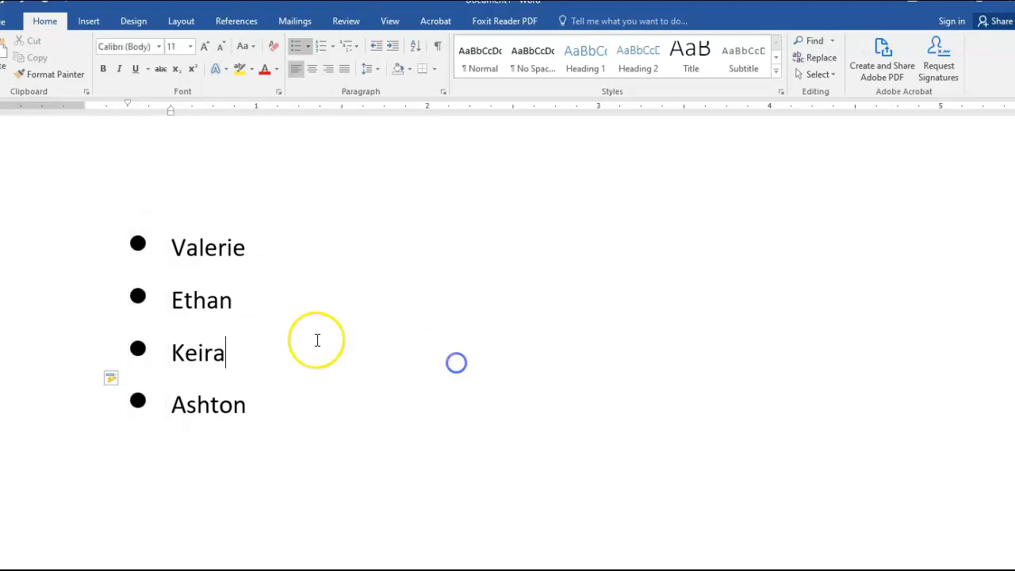
{"action": "left_click", "coordinate": [141, 248]}
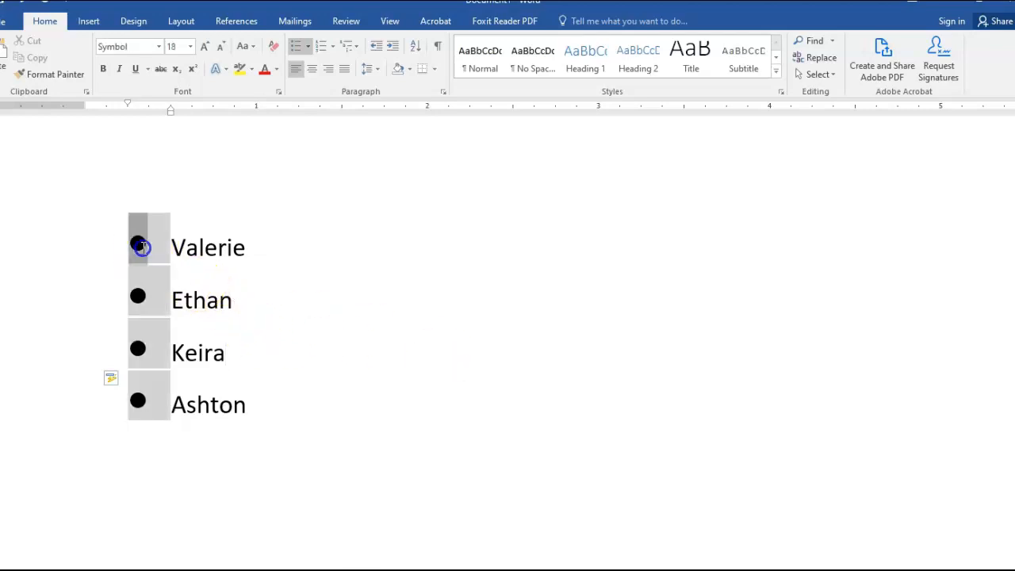
{"action": "left_click", "coordinate": [309, 48]}
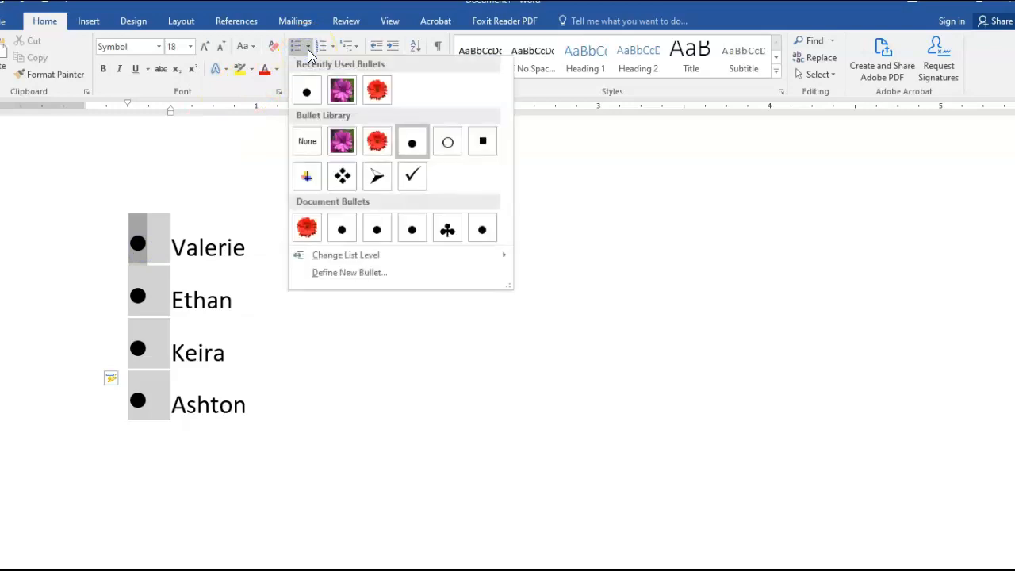
{"action": "left_click", "coordinate": [306, 100]}
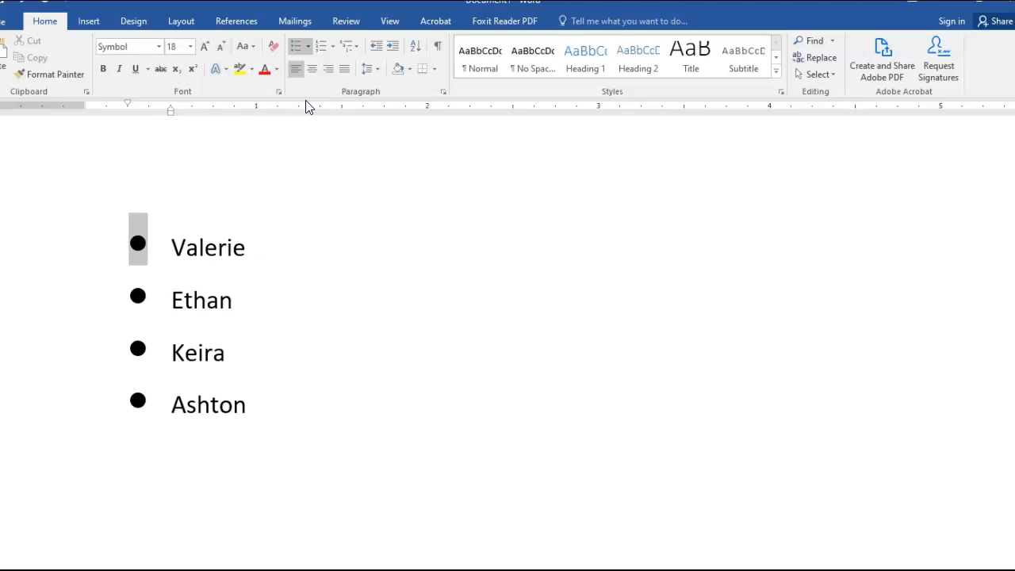
Reduce only the round bullets of the list to size 12, leaving the names' size alone
{"action": "left_click", "coordinate": [22, 453]}
{"action": "left_click", "coordinate": [135, 334]}
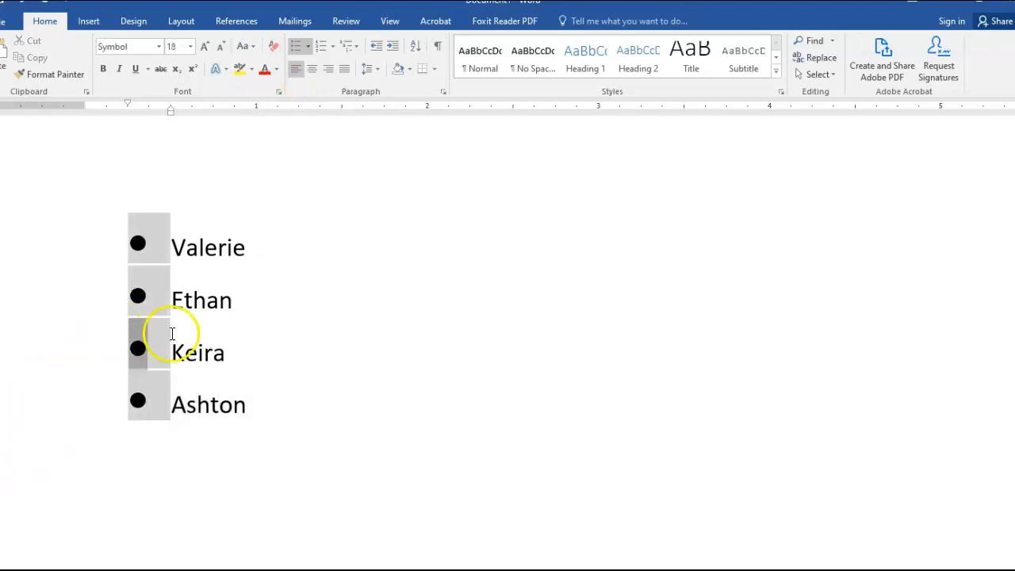
{"action": "left_click", "coordinate": [190, 46]}
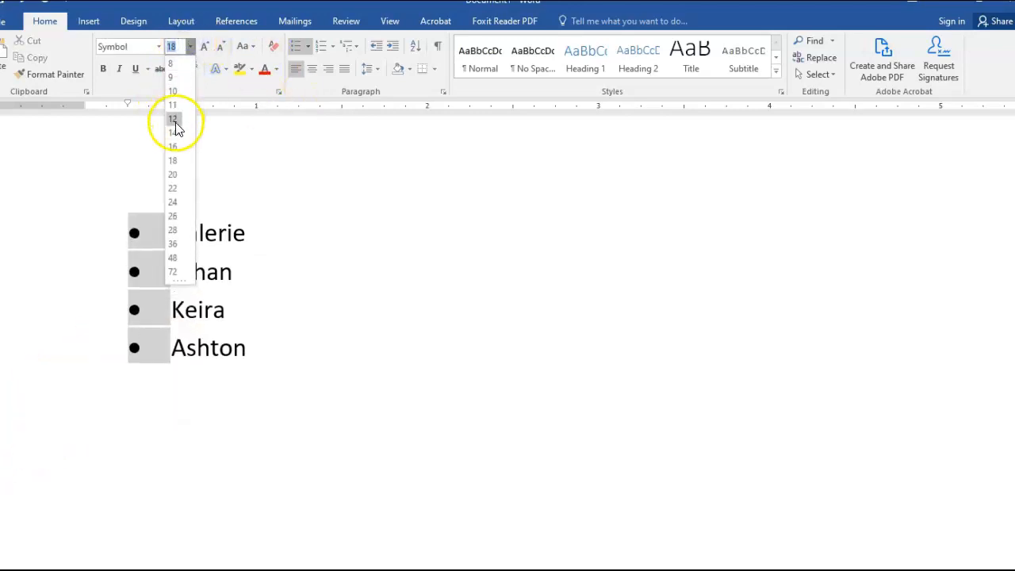
{"action": "left_click", "coordinate": [174, 120]}
{"action": "left_click", "coordinate": [249, 322]}
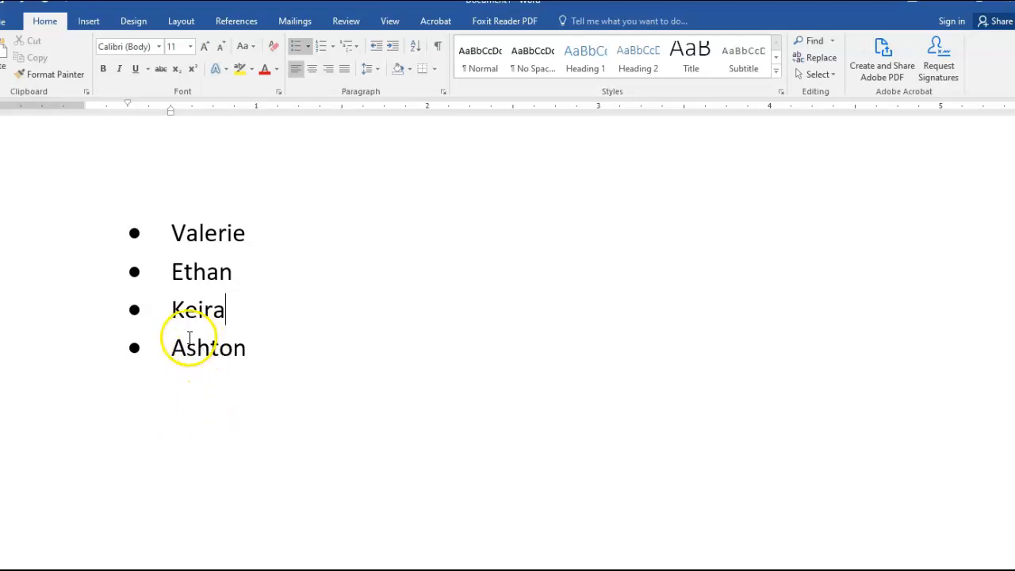
Set the line spacing of the third list item to Single in the paragraph settings
{"action": "left_click", "coordinate": [370, 69]}
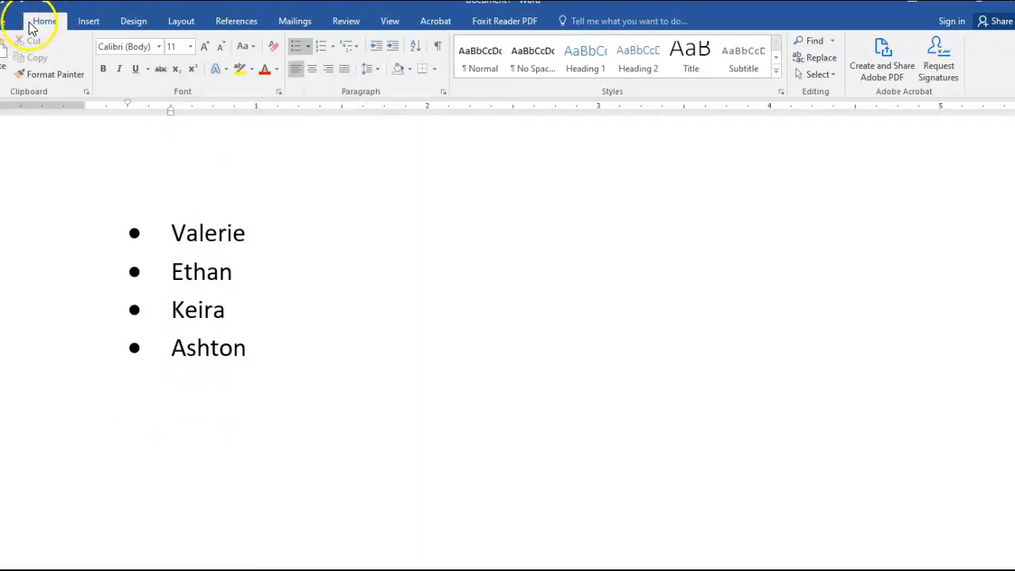
{"action": "left_click", "coordinate": [376, 70]}
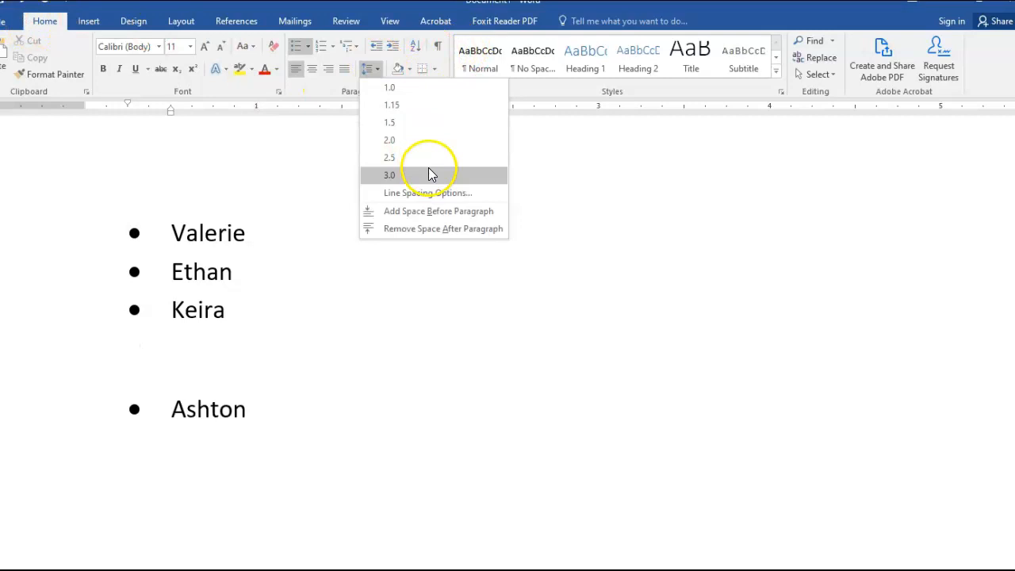
{"action": "left_click", "coordinate": [428, 193]}
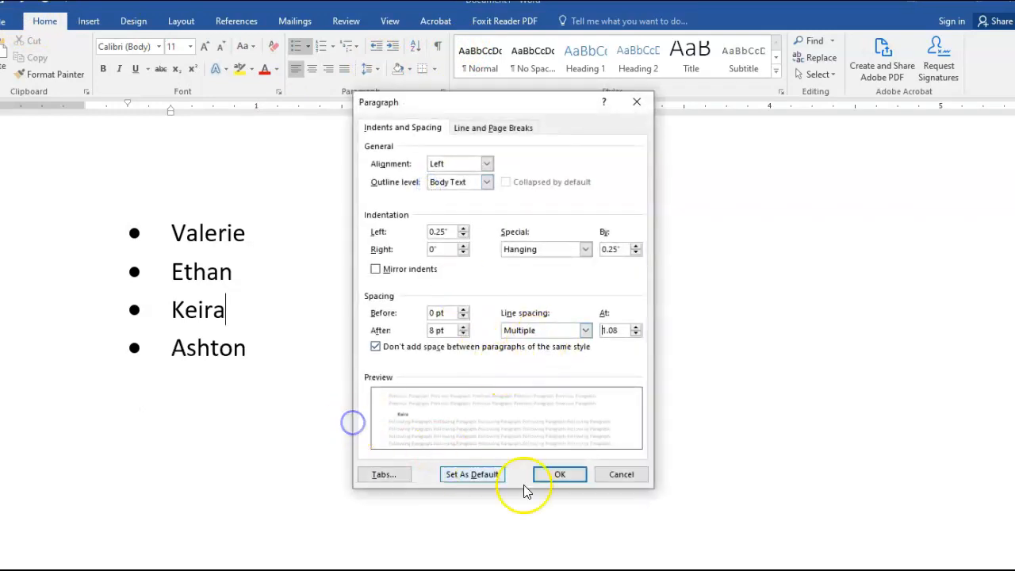
{"action": "left_click", "coordinate": [581, 330]}
{"action": "left_click", "coordinate": [539, 346]}
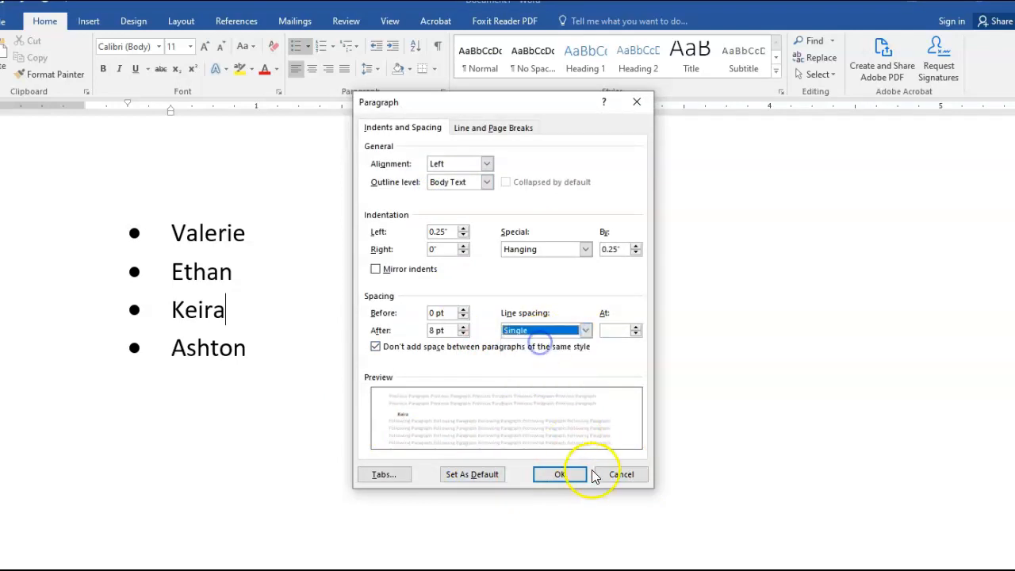
{"action": "left_click", "coordinate": [565, 473]}
{"action": "left_click", "coordinate": [474, 435]}
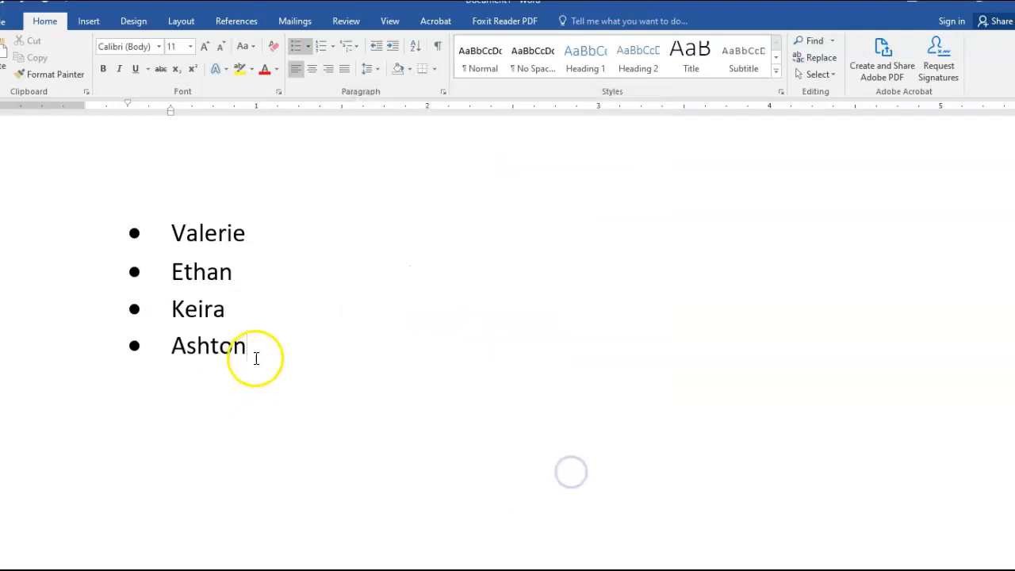
Set the spacing after to 0 pt and the line spacing to Single for all four list items
{"action": "left_click_drag", "start_coordinate": [257, 357], "coordinate": [125, 247]}
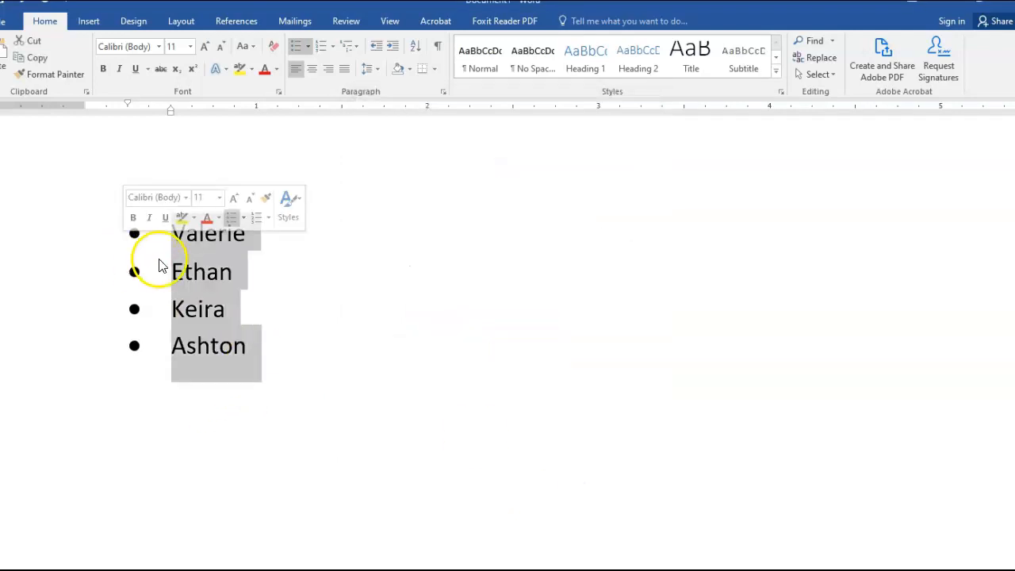
{"action": "left_click", "coordinate": [369, 68]}
{"action": "left_click", "coordinate": [401, 195]}
{"action": "left_click", "coordinate": [466, 334]}
{"action": "left_click", "coordinate": [466, 334]}
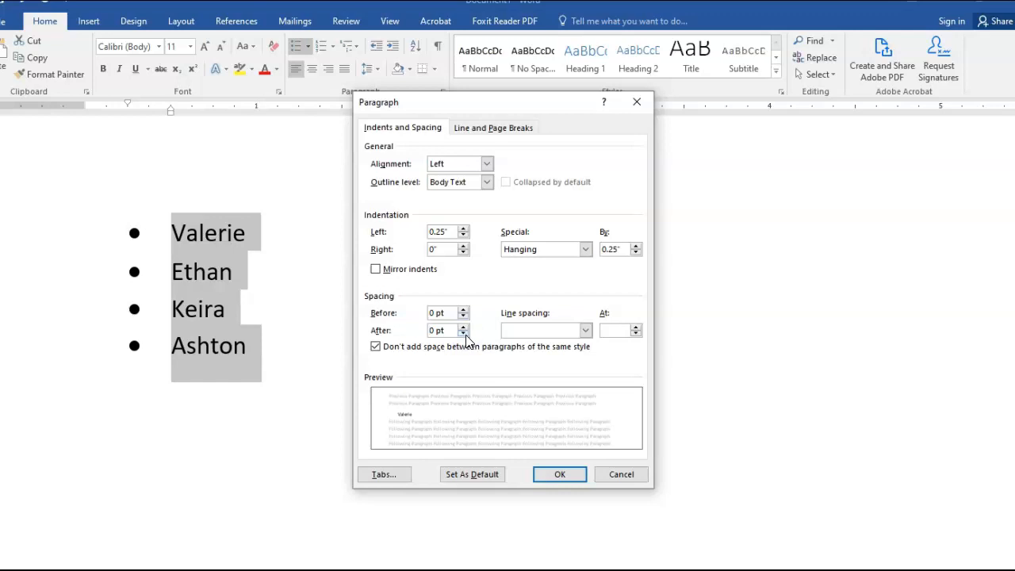
{"action": "left_click", "coordinate": [512, 332]}
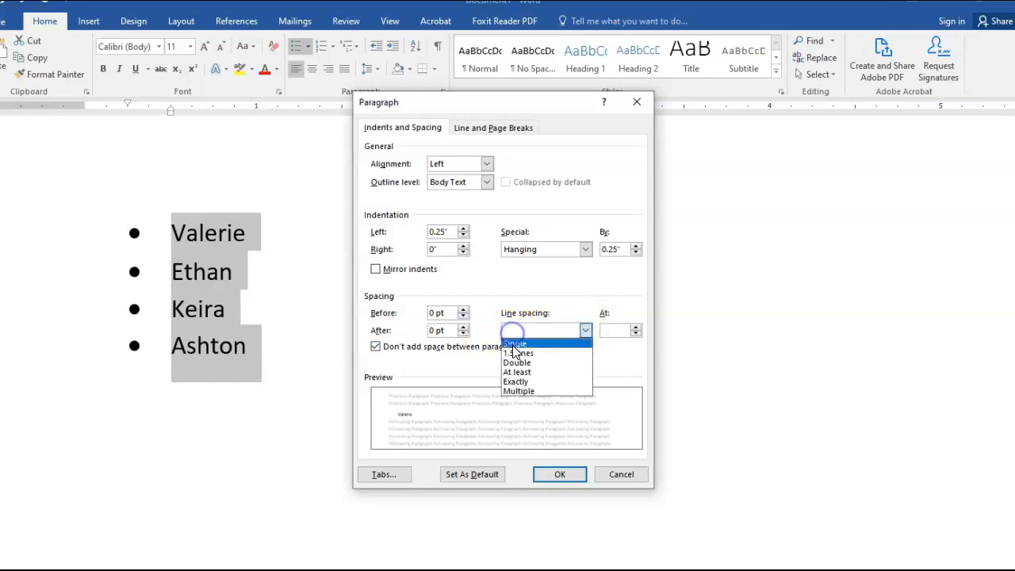
{"action": "left_click", "coordinate": [514, 342]}
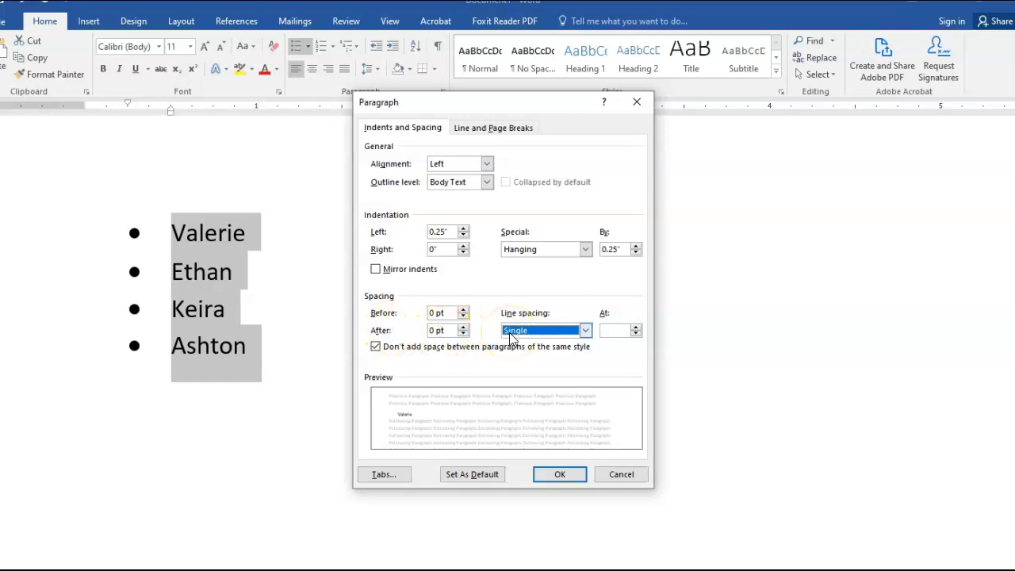
{"action": "left_click", "coordinate": [556, 474]}
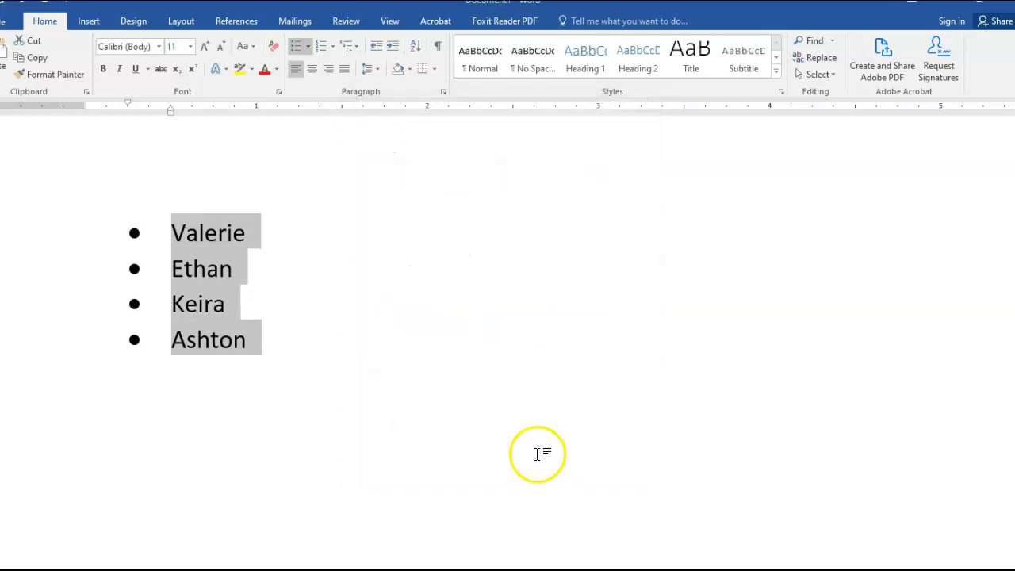
{"action": "left_click", "coordinate": [538, 454]}
Set the line spacing of all four list items to Double in the paragraph settings
{"action": "left_click", "coordinate": [203, 252]}
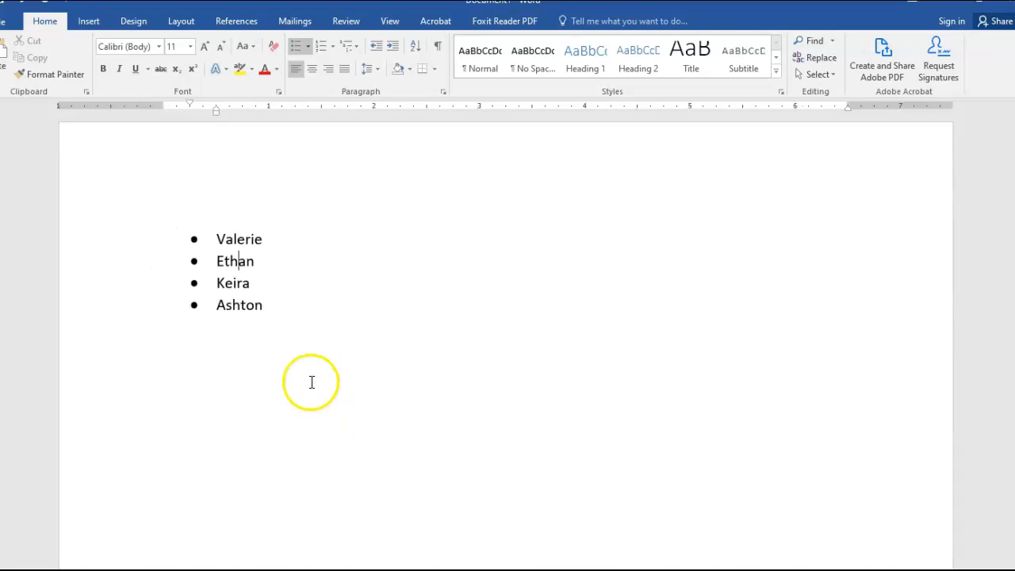
{"action": "left_click", "coordinate": [311, 379]}
{"action": "left_click_drag", "start_coordinate": [294, 306], "coordinate": [174, 241]}
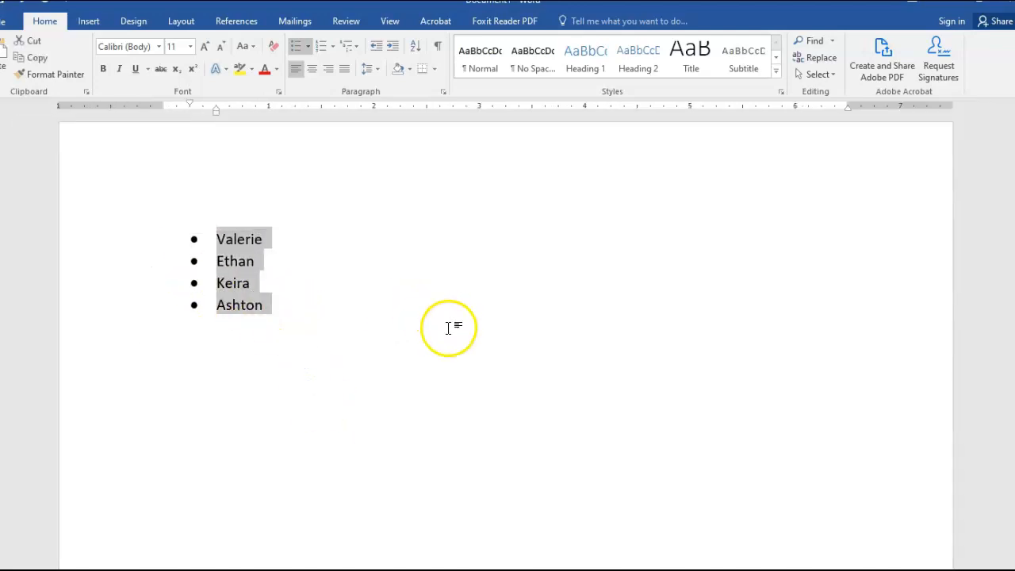
{"action": "left_click", "coordinate": [370, 70]}
{"action": "left_click", "coordinate": [445, 193]}
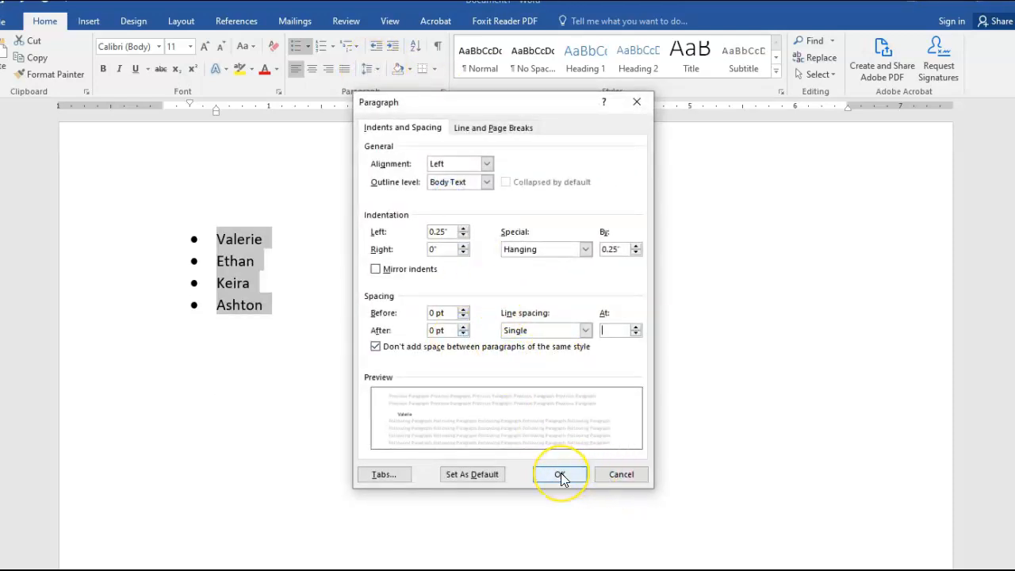
{"action": "left_click", "coordinate": [585, 330]}
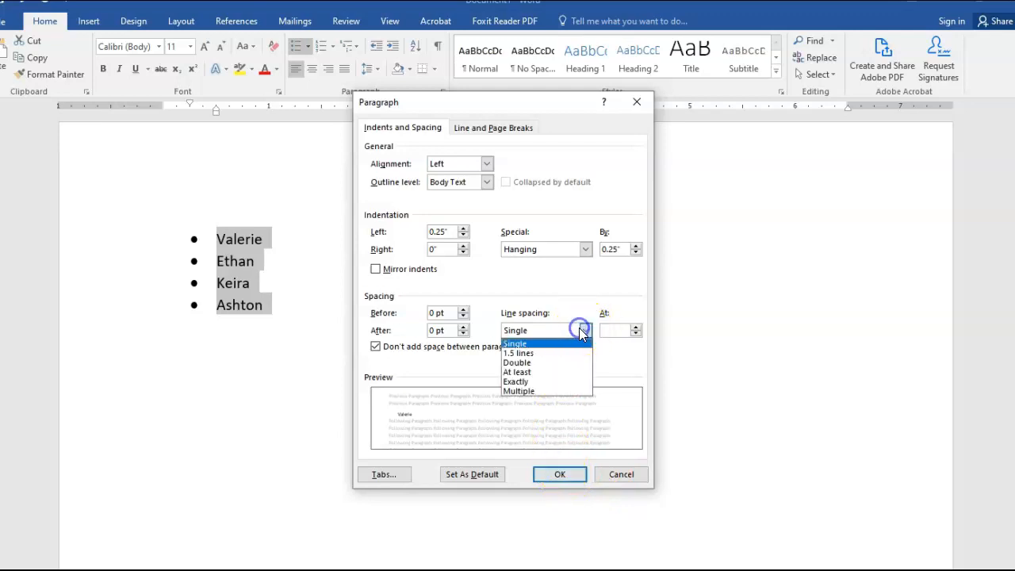
{"action": "left_click", "coordinate": [537, 363]}
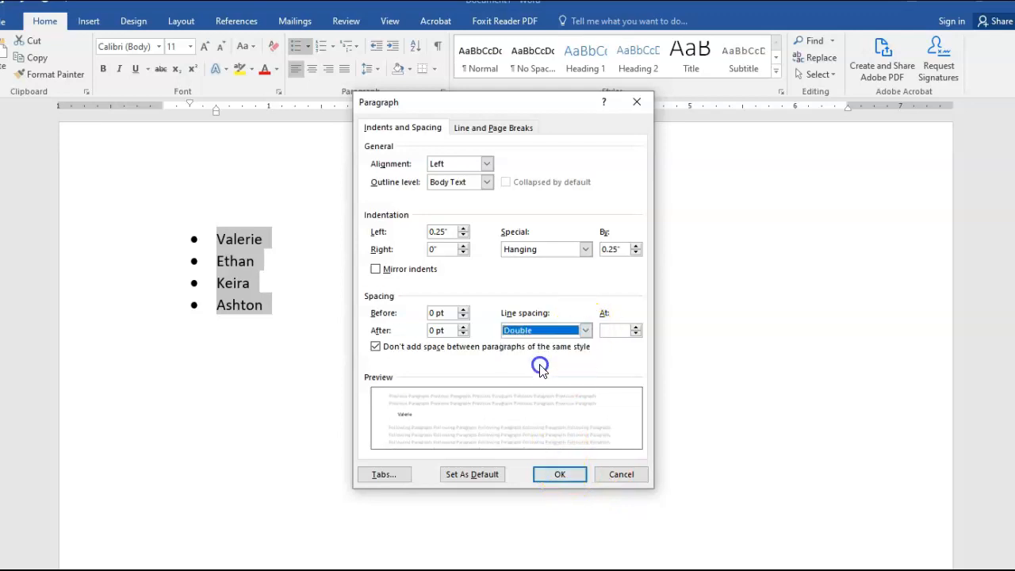
{"action": "left_click", "coordinate": [558, 477]}
{"action": "left_click", "coordinate": [559, 474]}
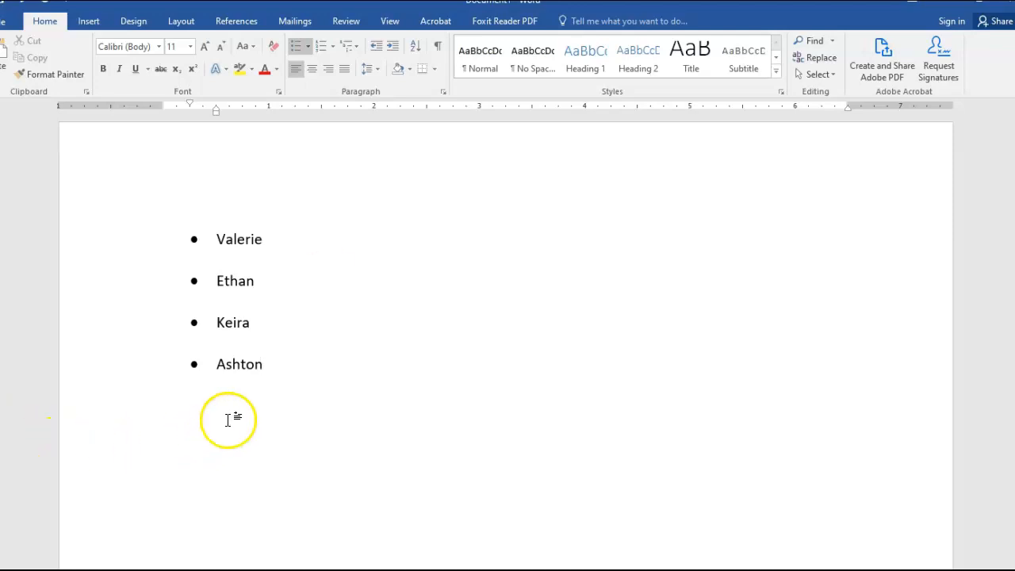
{"action": "key", "text": "Return"}
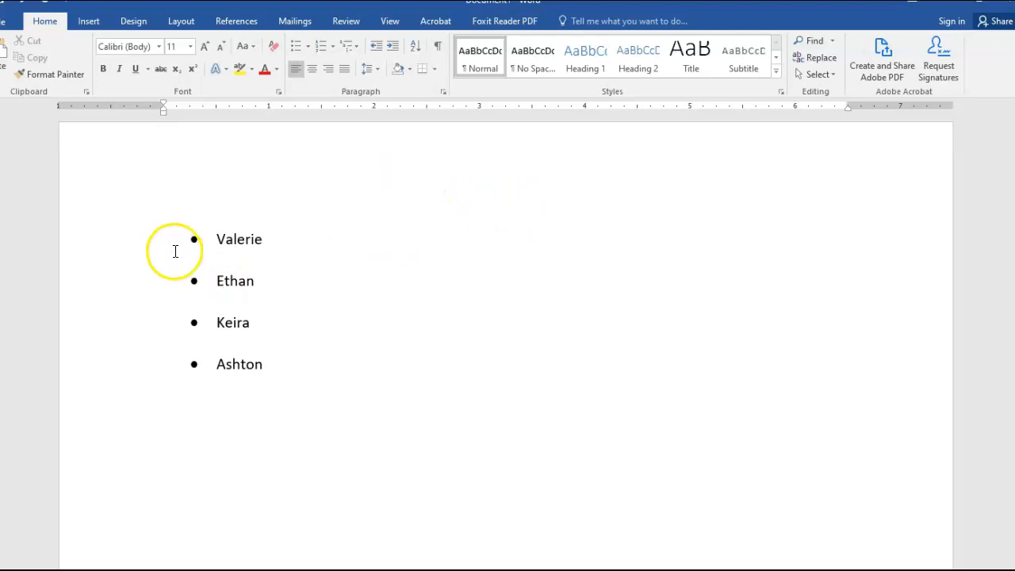
Select the list's bullets and examine their indent markers on the ruler and the option that shows the ruler
{"action": "left_click", "coordinate": [193, 239]}
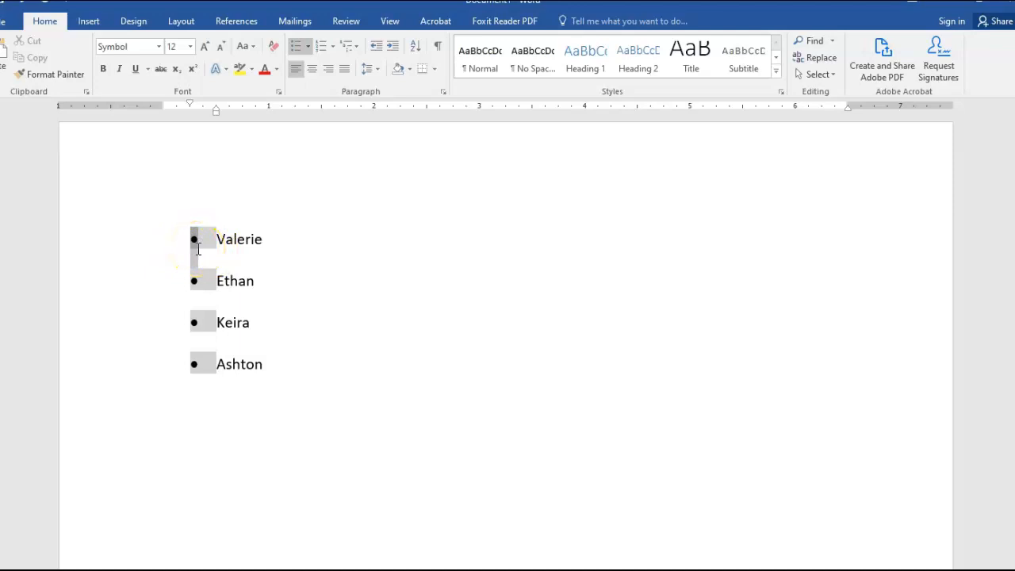
{"action": "mouse_move", "coordinate": [220, 117]}
{"action": "left_mouse_down"}
{"action": "mouse_move", "coordinate": [259, 120]}
{"action": "mouse_move", "coordinate": [210, 118]}
{"action": "mouse_move", "coordinate": [192, 105]}
{"action": "left_mouse_up"}
{"action": "left_click", "coordinate": [390, 22]}
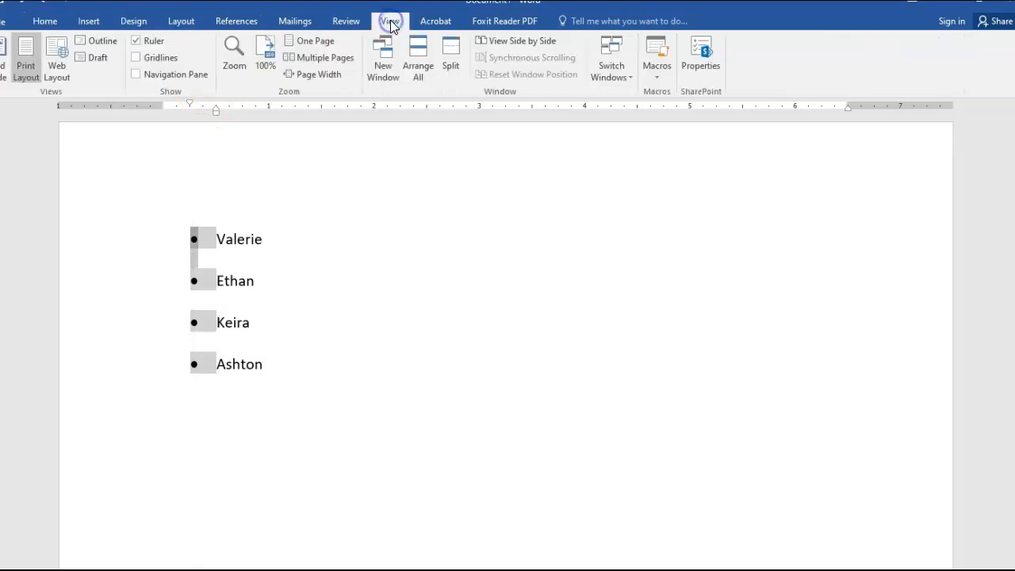
{"action": "left_click", "coordinate": [392, 23]}
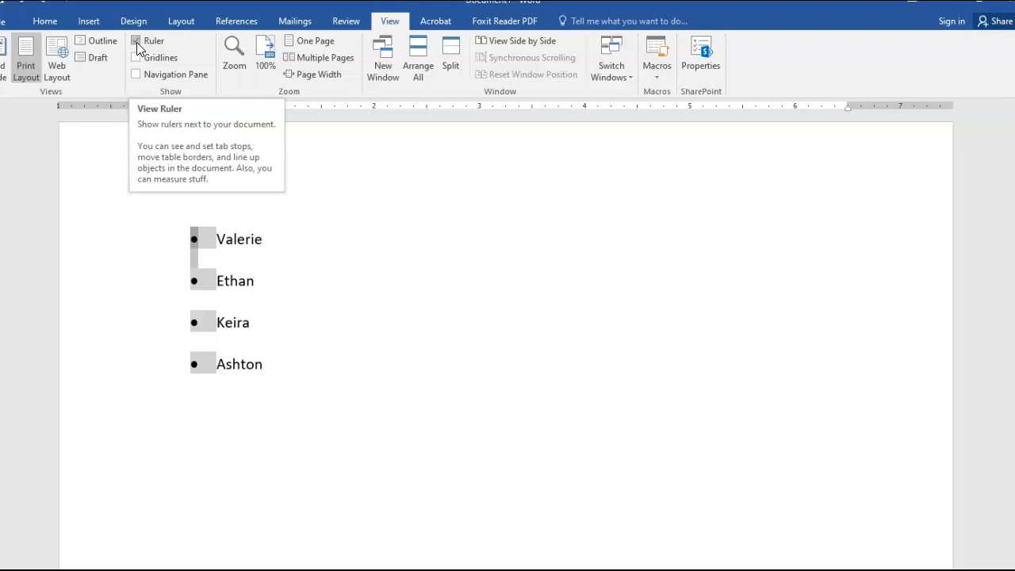
{"action": "left_click", "coordinate": [363, 294]}
{"action": "left_click", "coordinate": [194, 236]}
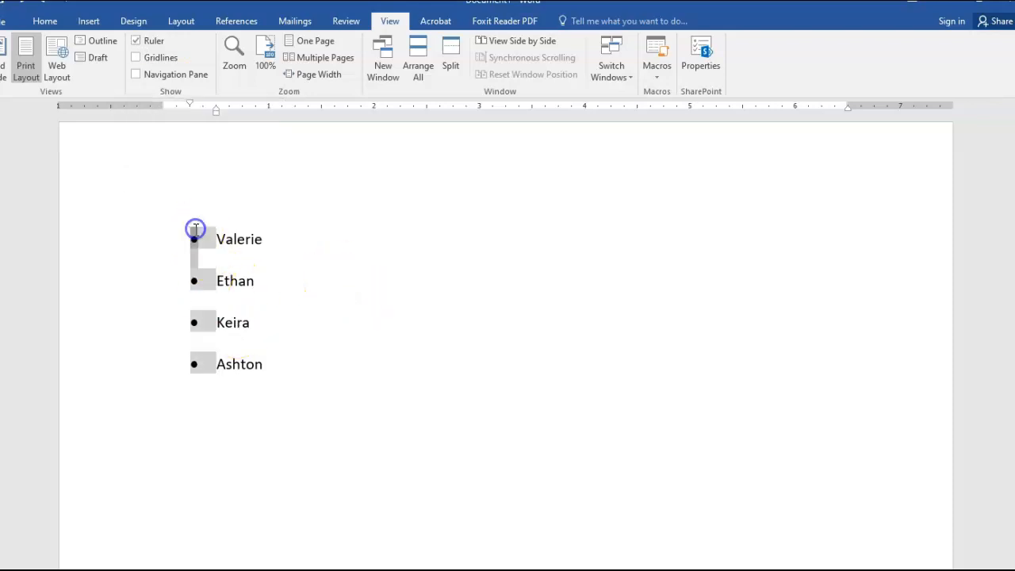
{"action": "right_click", "coordinate": [195, 236]}
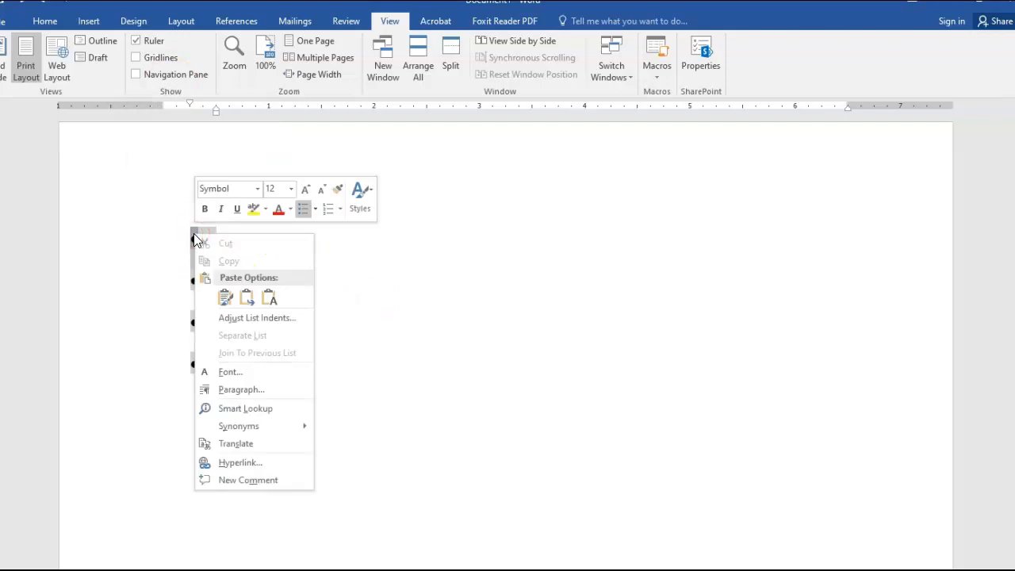
{"action": "left_click", "coordinate": [241, 319]}
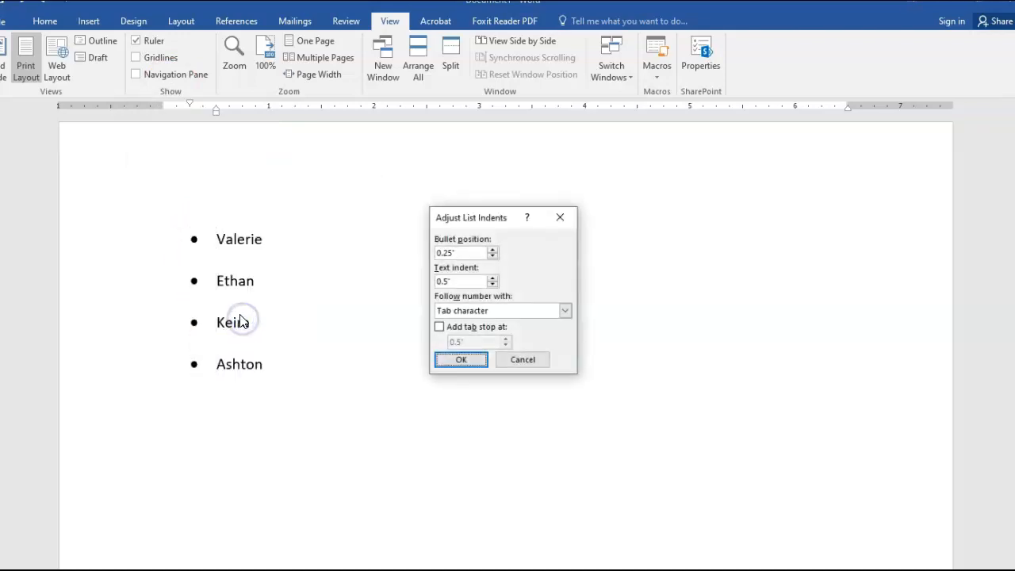
{"action": "left_click", "coordinate": [521, 360]}
{"action": "left_click", "coordinate": [198, 235]}
{"action": "left_click", "coordinate": [199, 236]}
{"action": "left_click", "coordinate": [191, 236]}
{"action": "left_click", "coordinate": [400, 286]}
Try a bullet position of 0.5" and a text indent of 1" for the list's bullets in the list indent settings
{"action": "left_click", "coordinate": [195, 239]}
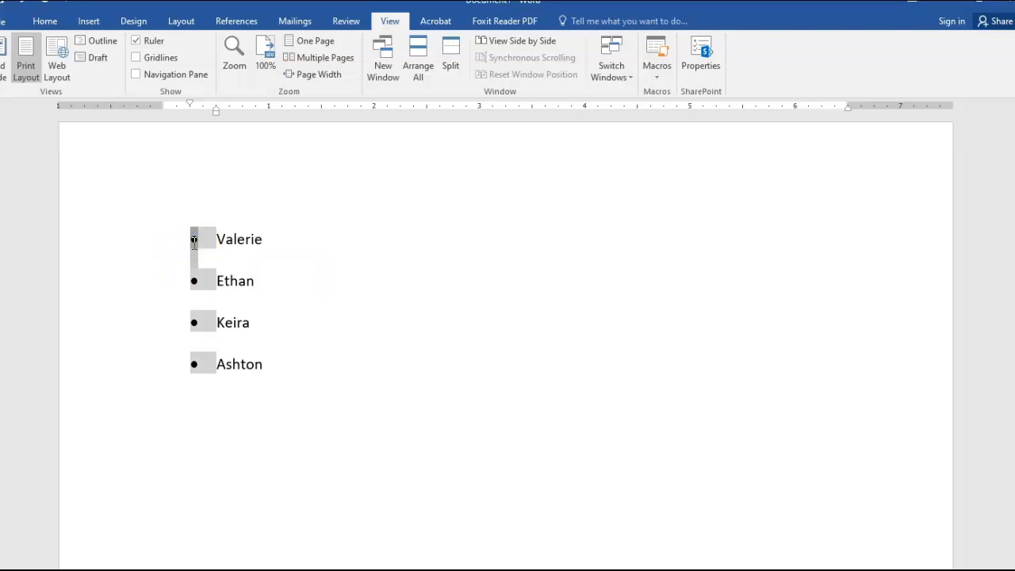
{"action": "right_click", "coordinate": [194, 240]}
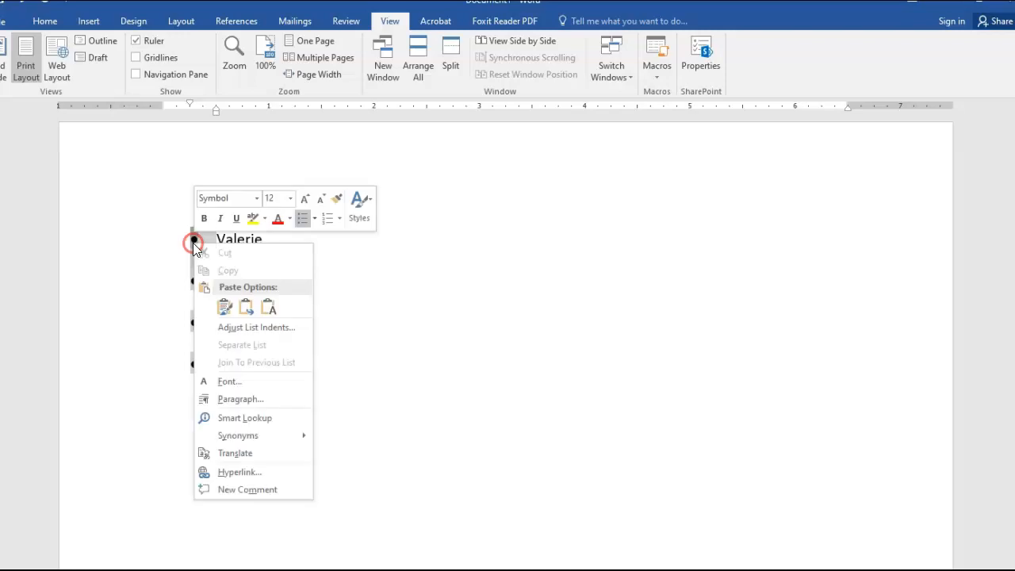
{"action": "left_click", "coordinate": [234, 332]}
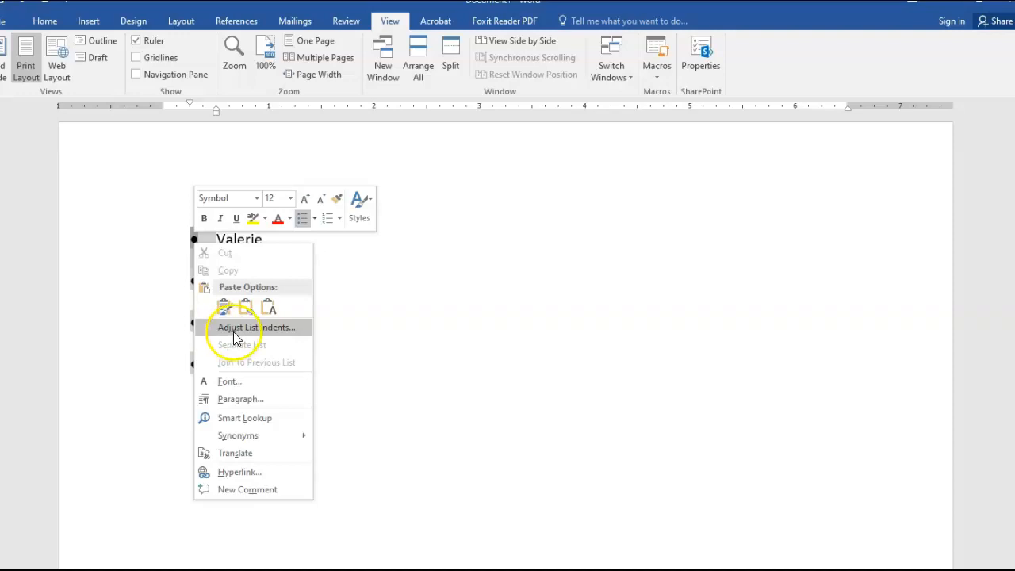
{"action": "left_click", "coordinate": [270, 340]}
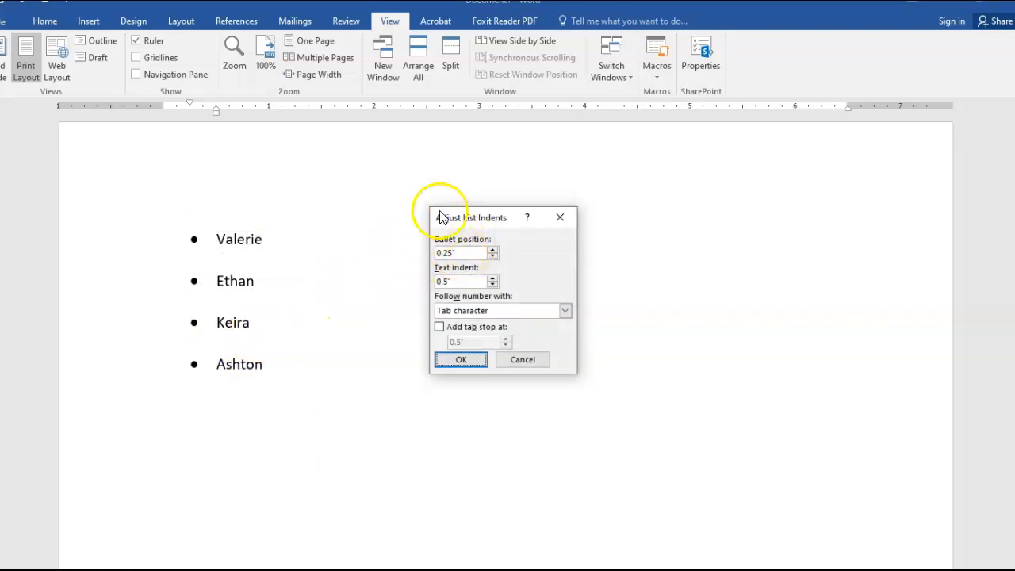
{"action": "left_click", "coordinate": [493, 249]}
{"action": "left_click", "coordinate": [493, 249]}
{"action": "left_click", "coordinate": [493, 249]}
{"action": "left_click", "coordinate": [493, 249]}
{"action": "left_click", "coordinate": [493, 255]}
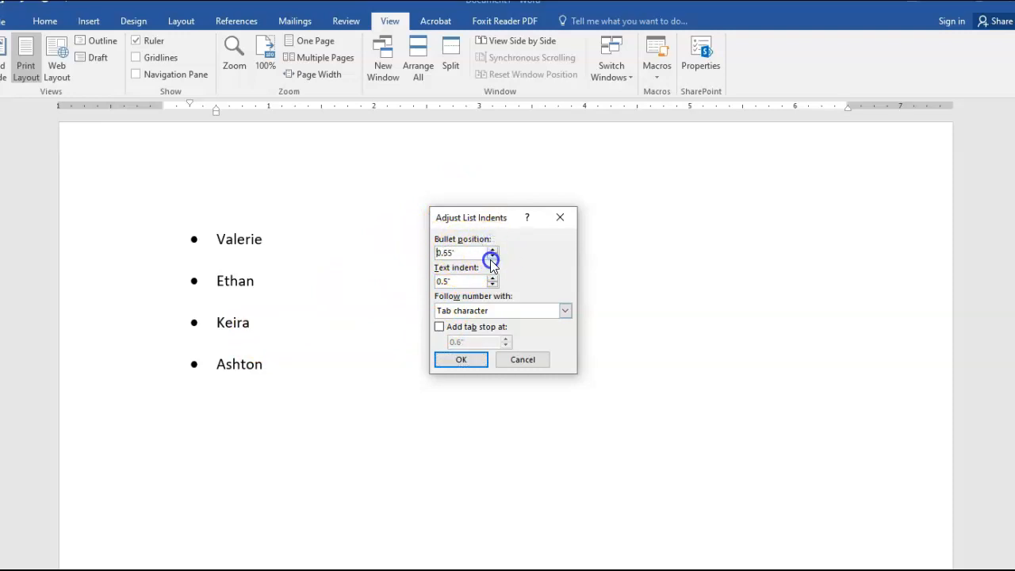
{"action": "left_click", "coordinate": [493, 278]}
{"action": "left_click", "coordinate": [493, 278]}
{"action": "left_click", "coordinate": [493, 278]}
{"action": "left_click", "coordinate": [493, 278]}
{"action": "left_click", "coordinate": [492, 255]}
{"action": "left_click", "coordinate": [493, 278]}
{"action": "left_click", "coordinate": [492, 278]}
{"action": "left_click", "coordinate": [492, 278]}
{"action": "left_click", "coordinate": [492, 278]}
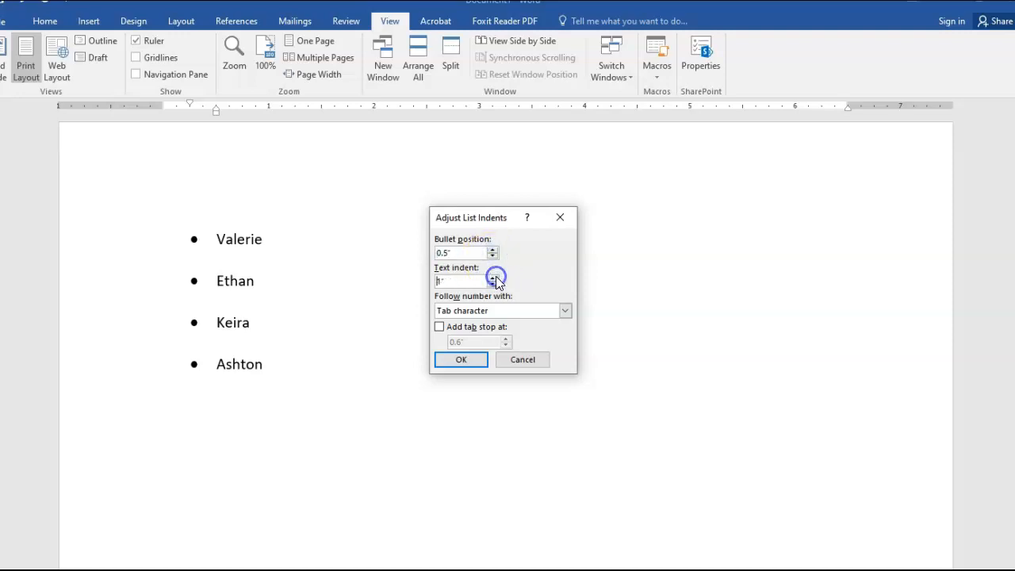
{"action": "left_click", "coordinate": [450, 361]}
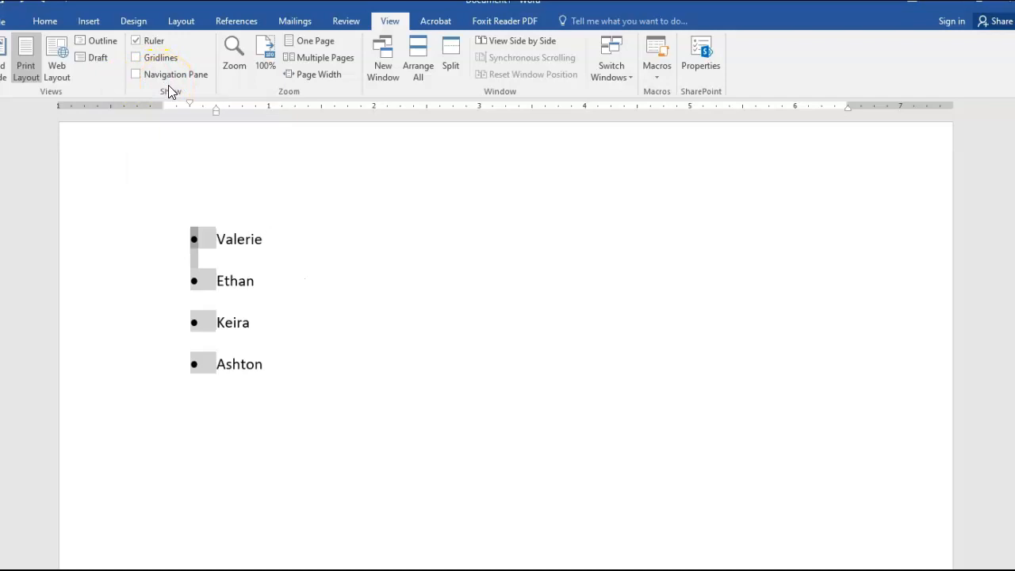
Convert all four bulleted list items to a numbered list
{"action": "left_click", "coordinate": [170, 87]}
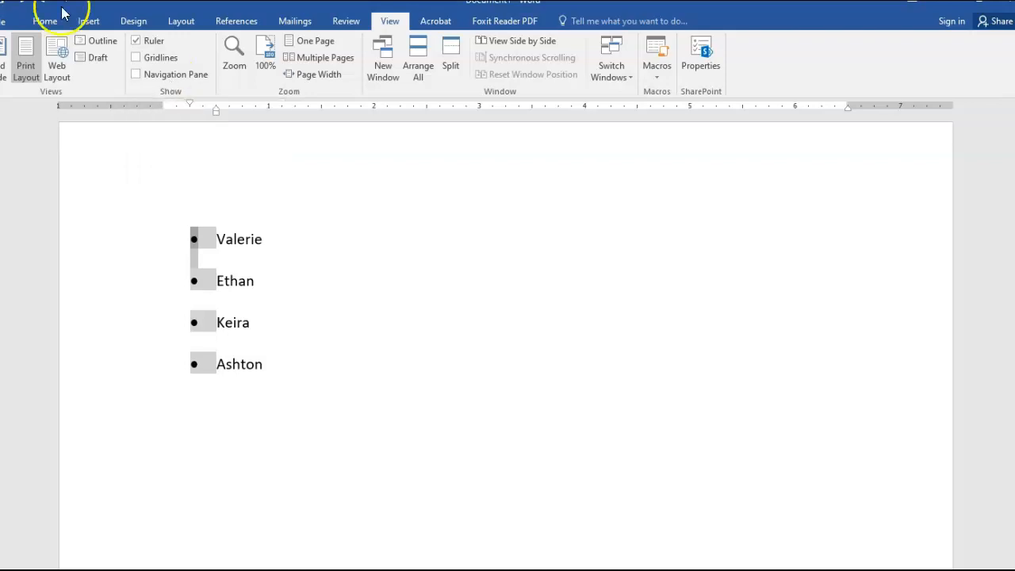
{"action": "left_click", "coordinate": [462, 298]}
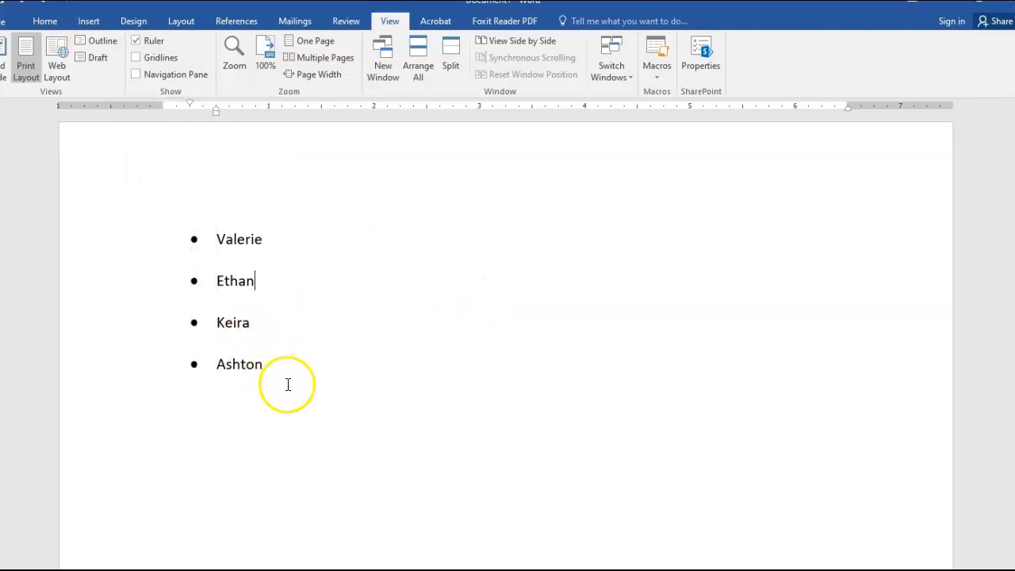
{"action": "left_click_drag", "start_coordinate": [314, 369], "coordinate": [216, 238]}
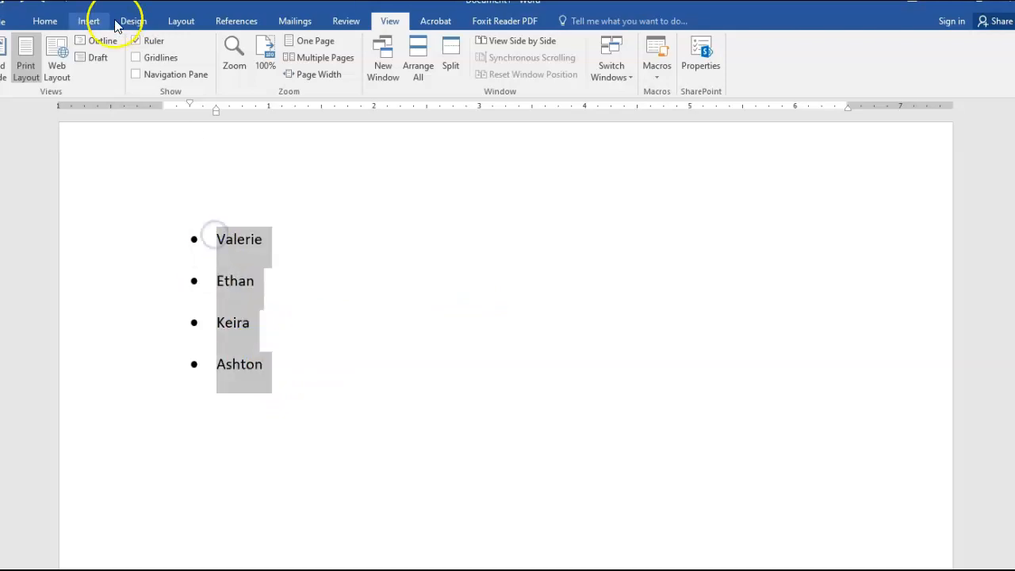
{"action": "left_click", "coordinate": [44, 23]}
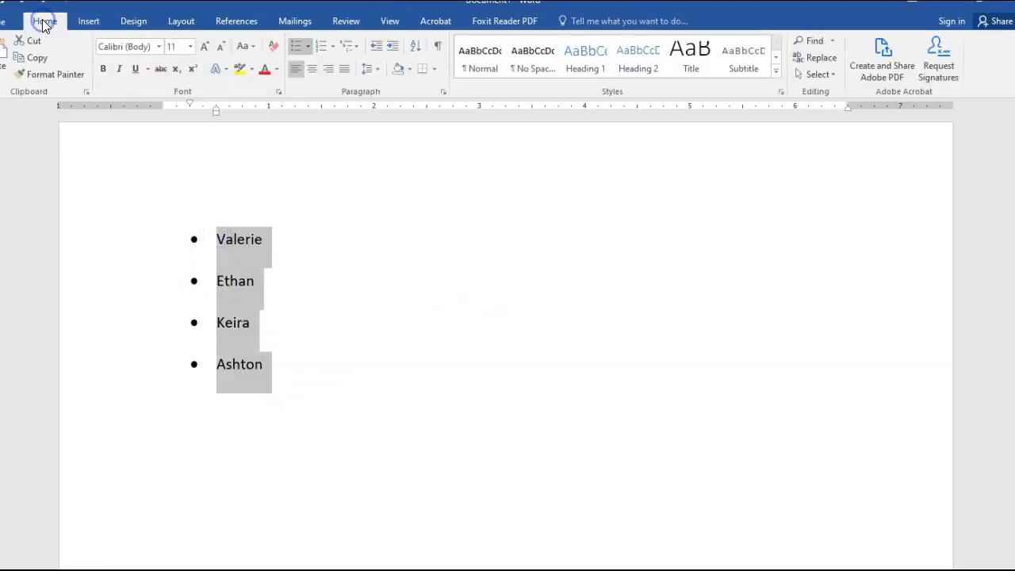
{"action": "left_click", "coordinate": [318, 46]}
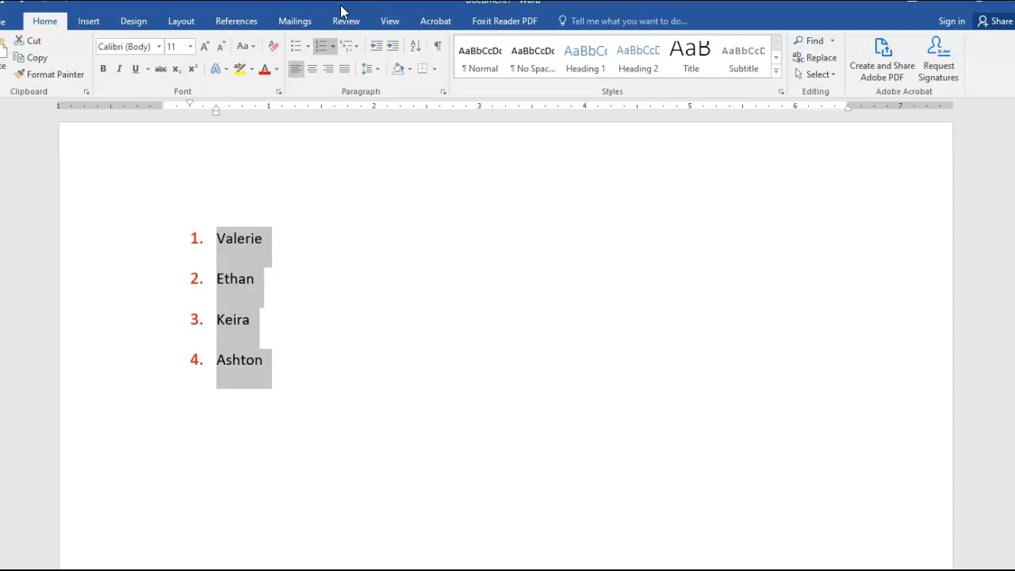
{"action": "left_click", "coordinate": [509, 206]}
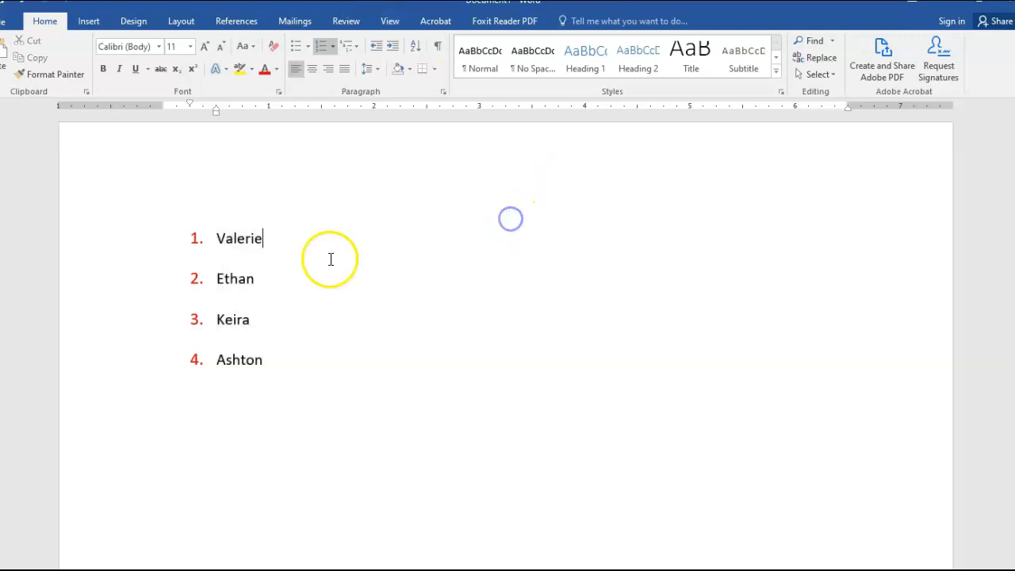
Change the font color of the list's numbers to a dark orange theme color
{"action": "left_click", "coordinate": [196, 238]}
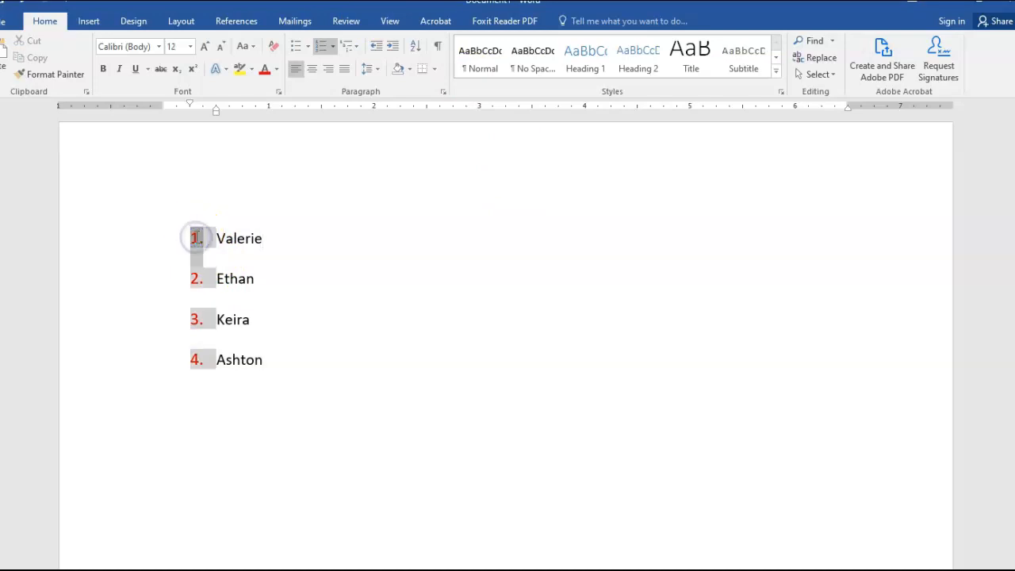
{"action": "left_click", "coordinate": [276, 72]}
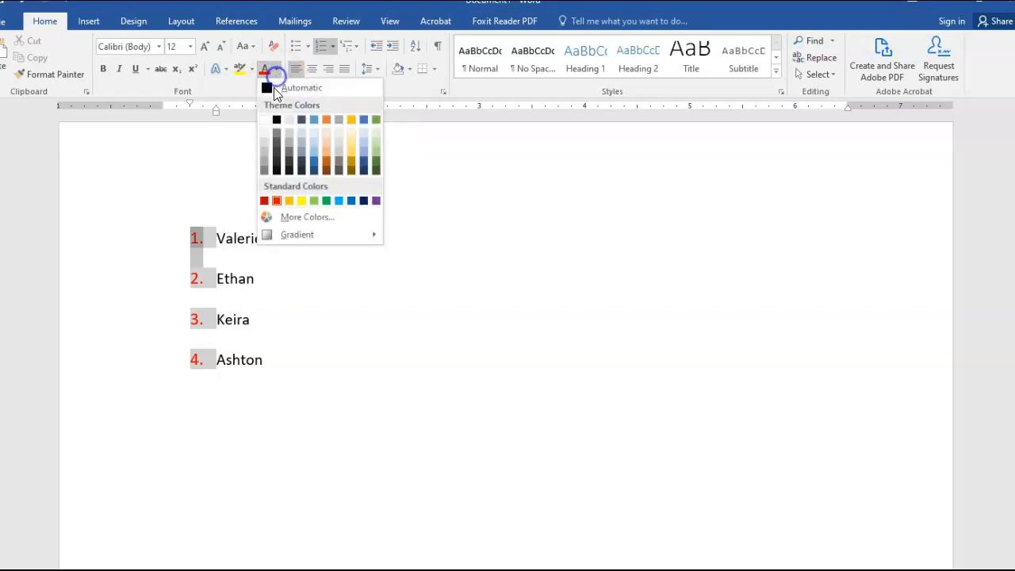
{"action": "left_click", "coordinate": [323, 164]}
{"action": "left_click", "coordinate": [494, 280]}
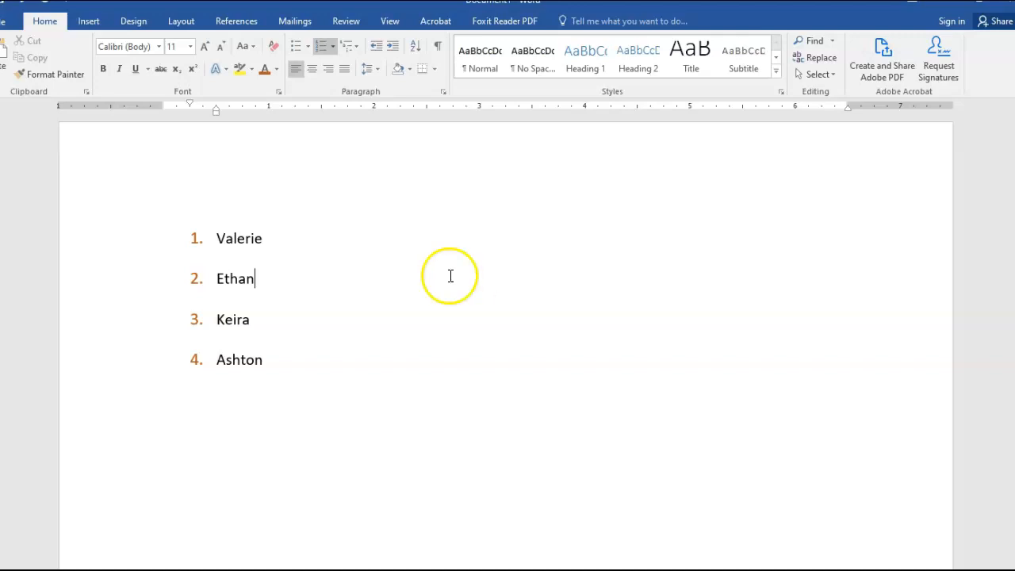
Set the font of the list's numbers to Chaparral Pro Light and look over the available number formats
{"action": "left_click", "coordinate": [198, 235]}
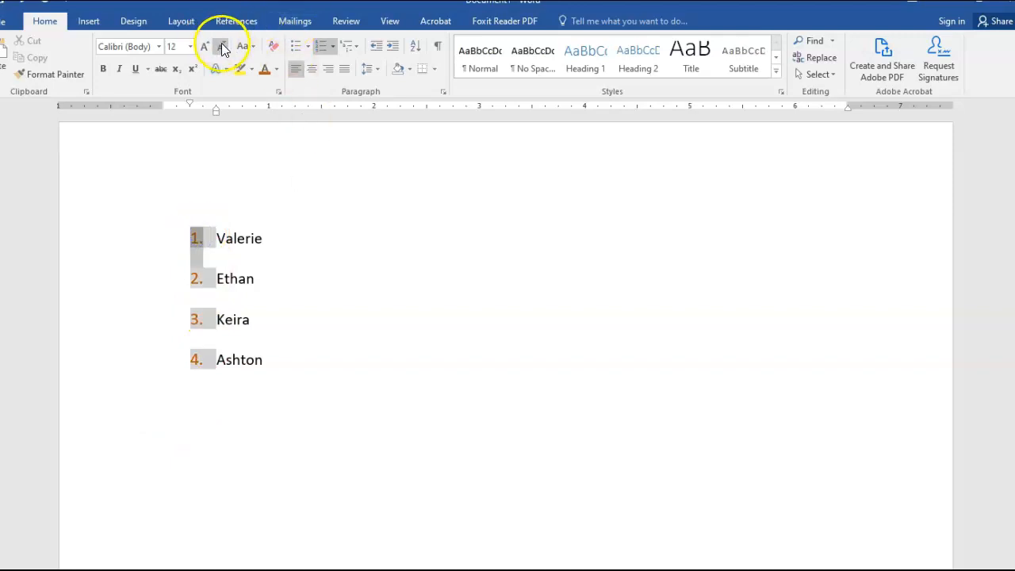
{"action": "left_click", "coordinate": [158, 46]}
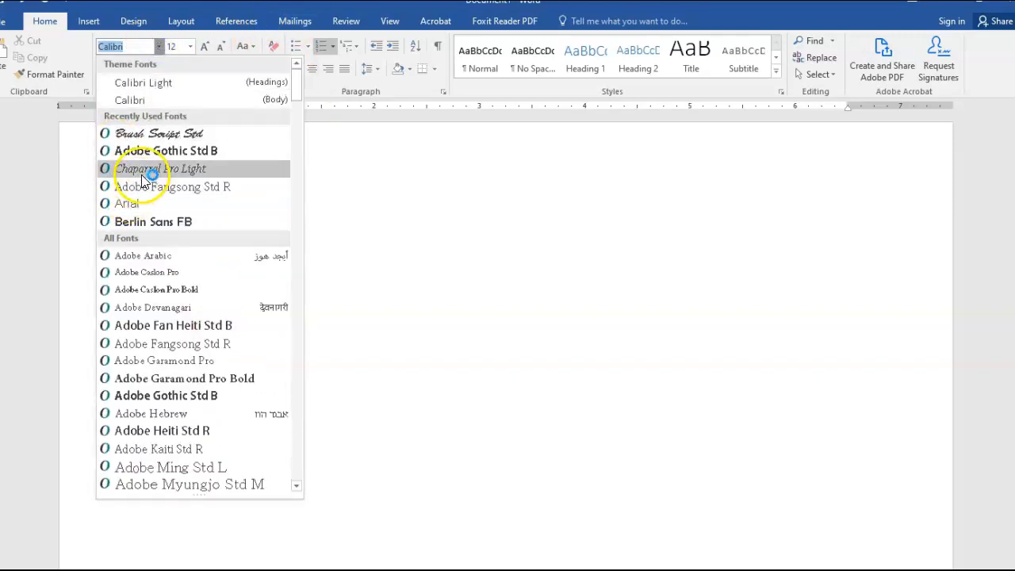
{"action": "left_click", "coordinate": [140, 171]}
{"action": "left_click", "coordinate": [324, 249]}
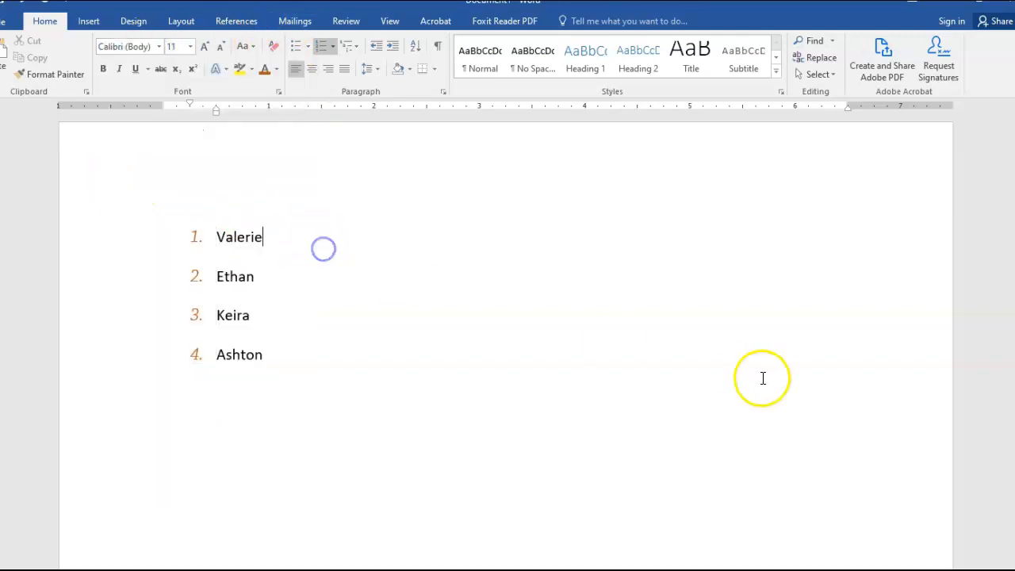
{"action": "left_click", "coordinate": [332, 47]}
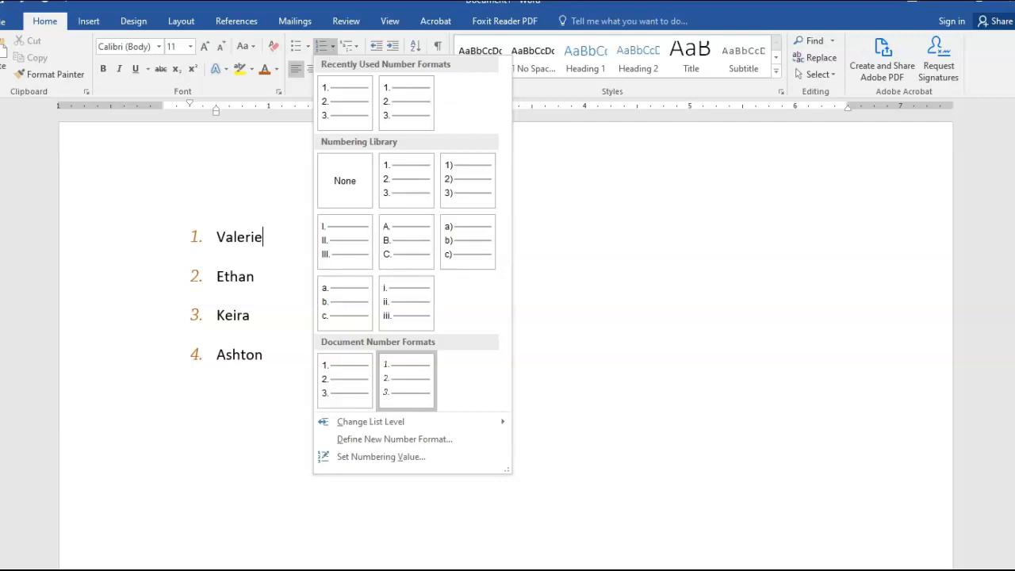
{"action": "left_click", "coordinate": [714, 295]}
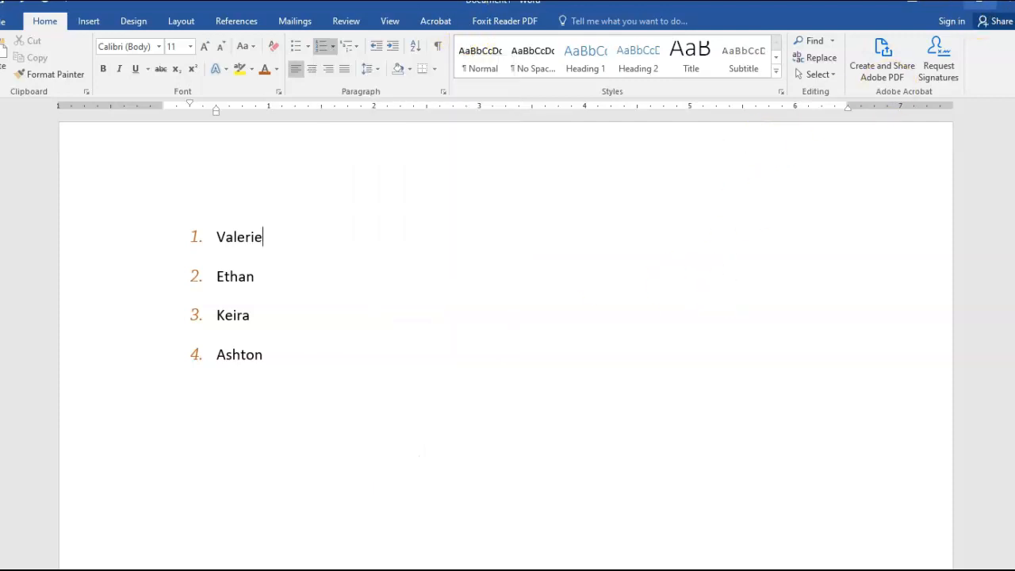
Minimize the open Word documents and switch to the Schoology course page in the browser
{"action": "left_click", "coordinate": [912, 3]}
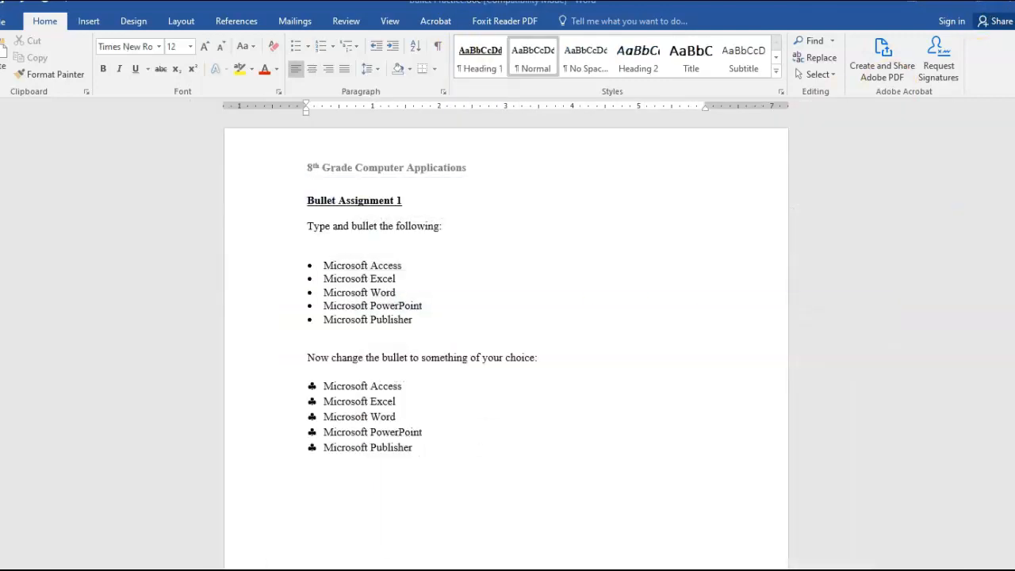
{"action": "left_click", "coordinate": [946, 1]}
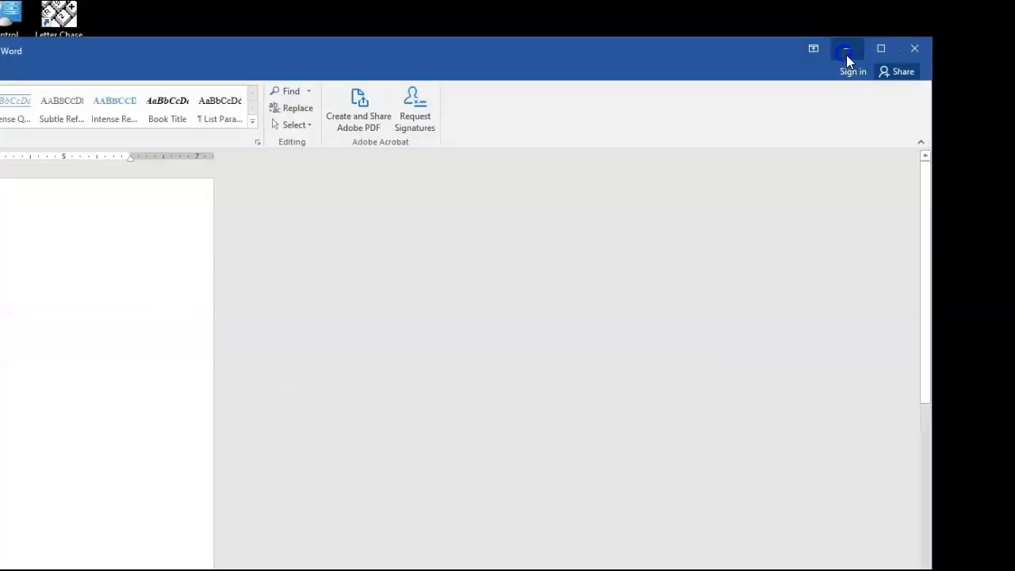
{"action": "left_click", "coordinate": [847, 51]}
{"action": "mouse_move", "coordinate": [712, 570]}
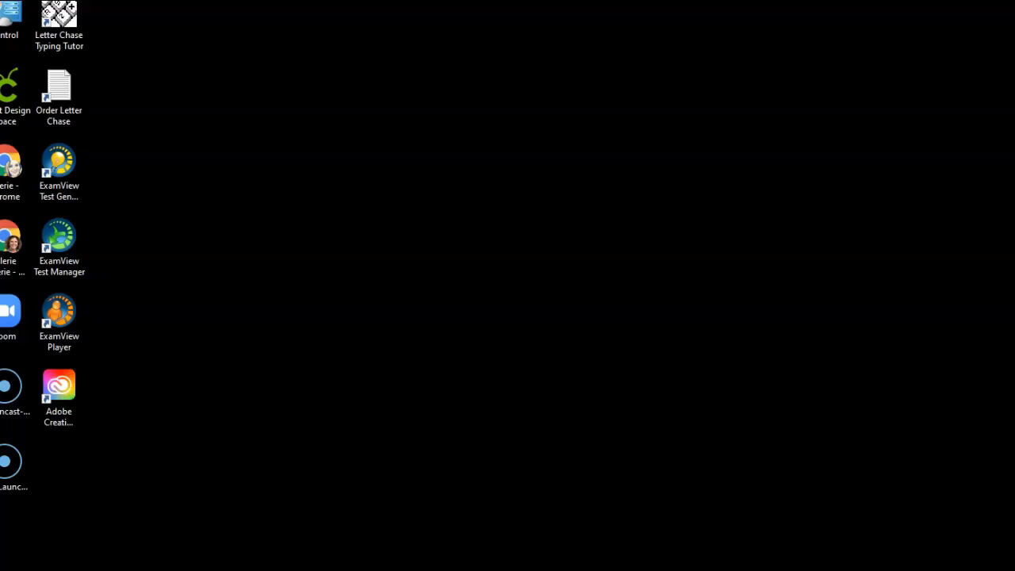
{"action": "left_click_drag", "start_coordinate": [1014, 4], "coordinate": [484, 1]}
Open the Bullet/Numbering Assignment instructions from the Week 2 Assignments folder of the course materials
{"action": "scroll", "coordinate": [359, 141], "scroll_direction": "down", "scroll_amount": 1}
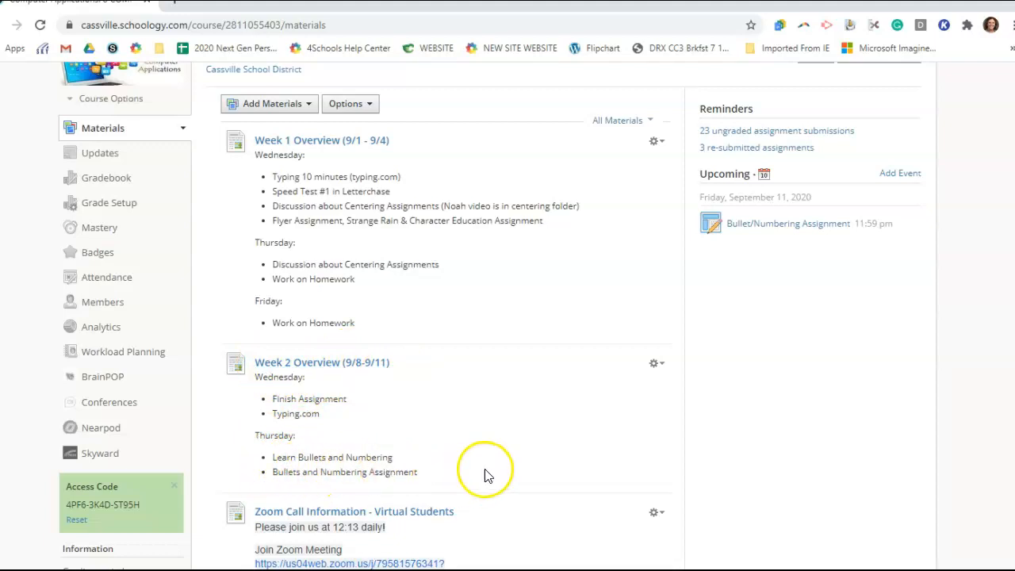
{"action": "scroll", "coordinate": [483, 472], "scroll_direction": "down", "scroll_amount": 4}
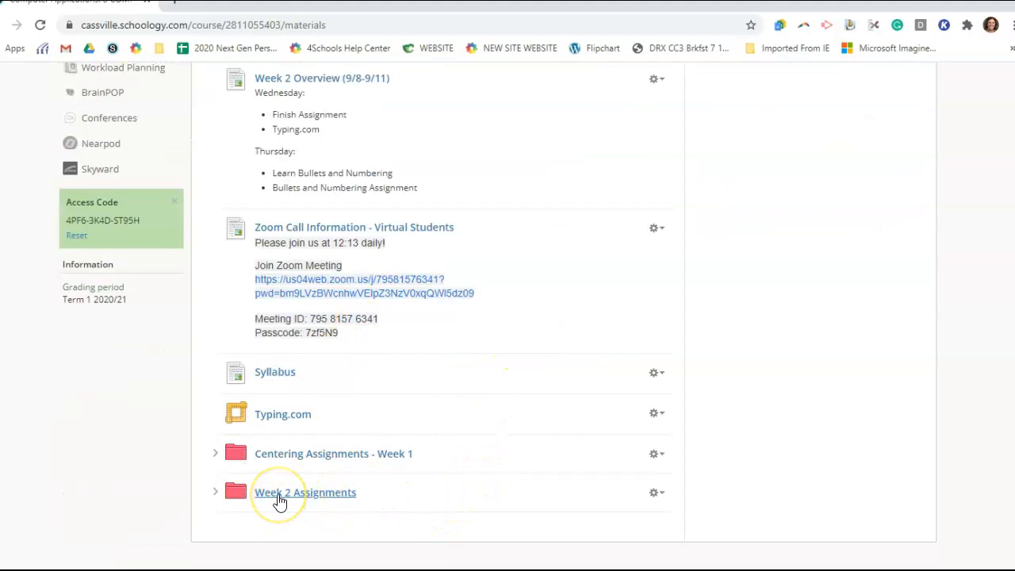
{"action": "left_click", "coordinate": [306, 497]}
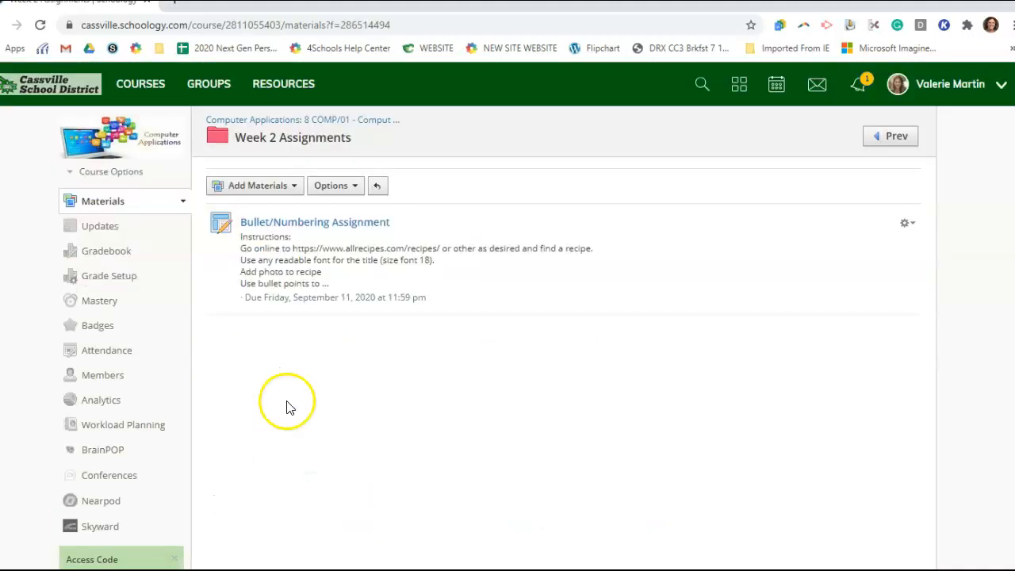
{"action": "left_click", "coordinate": [294, 227]}
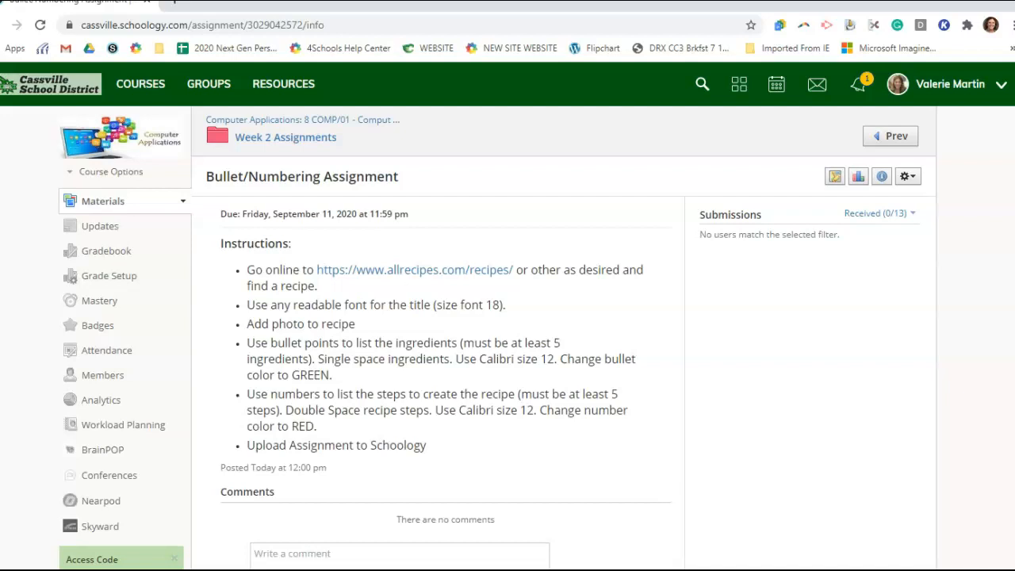
Open the Allrecipes link in the assignment instructions and search the site for "rice crispies"
{"action": "left_click", "coordinate": [467, 270]}
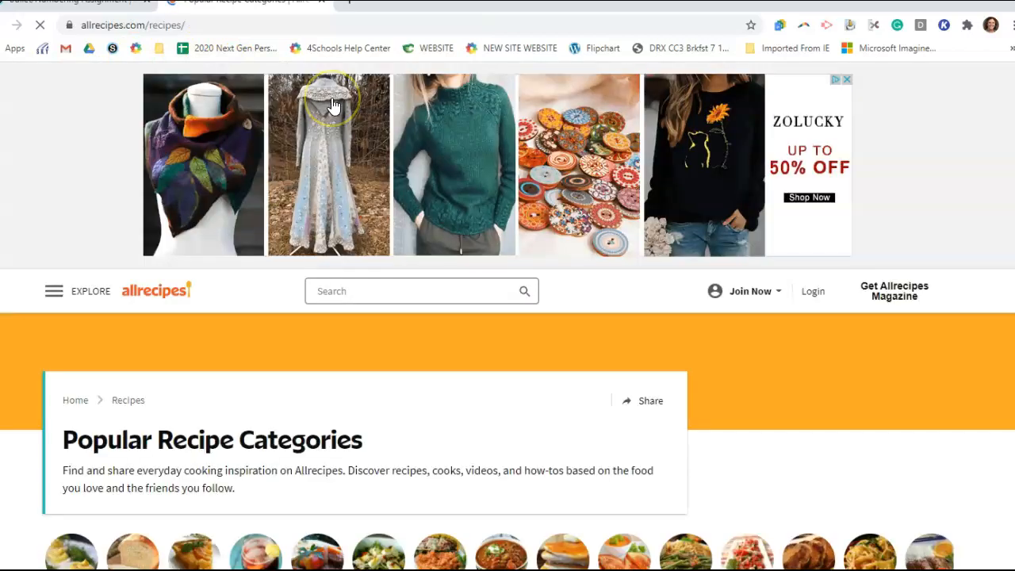
{"action": "left_click", "coordinate": [410, 291]}
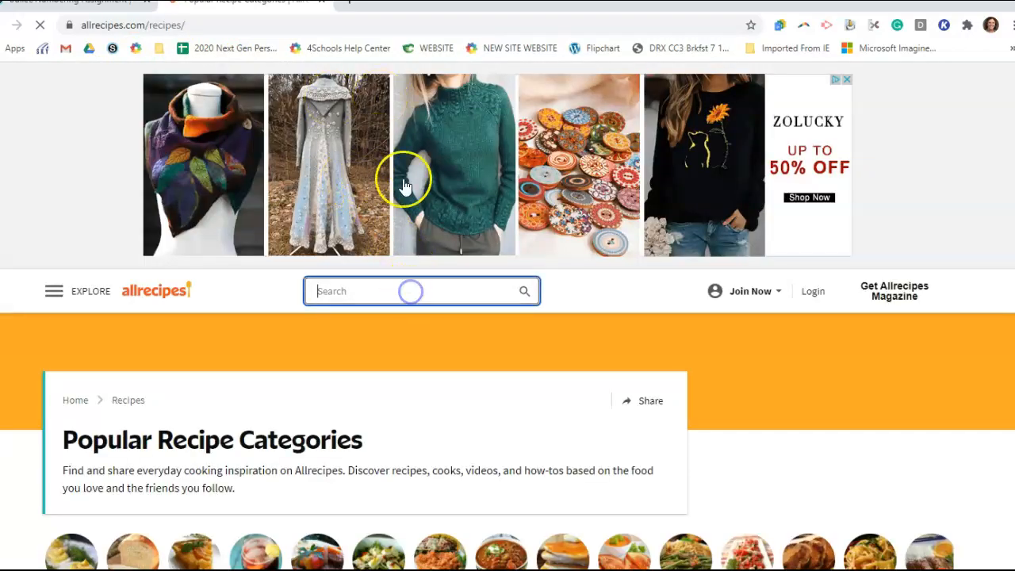
{"action": "type", "text": "rice crispies"}
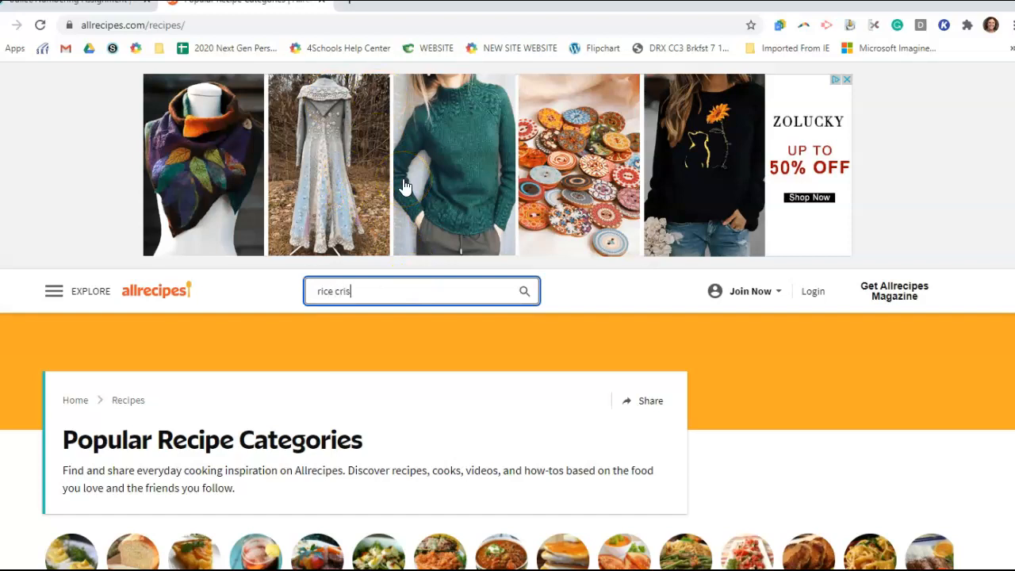
{"action": "key", "text": "Return"}
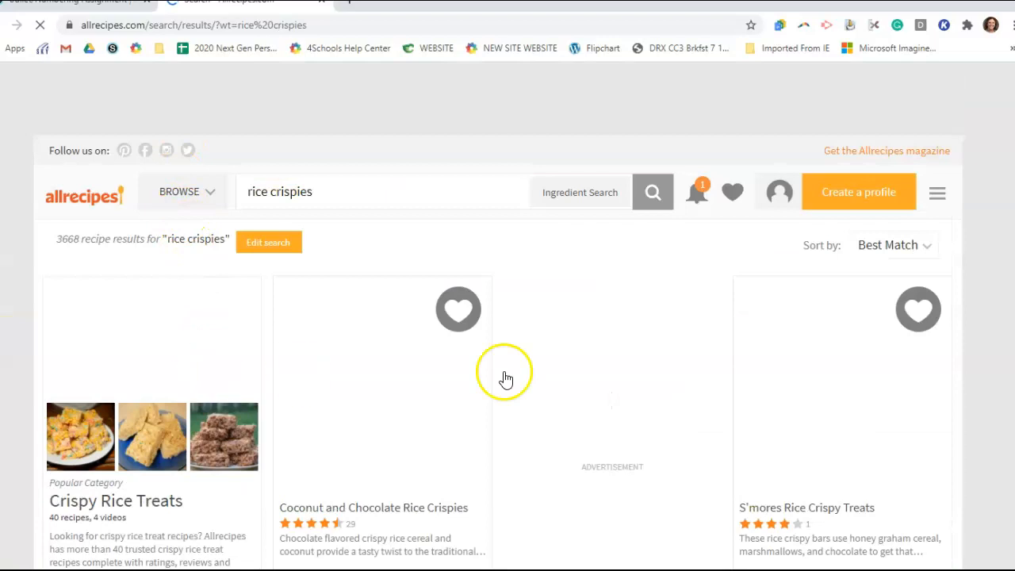
Dismiss the visit survey over the search results and close the ice cream advertisement's tab
{"action": "scroll", "coordinate": [673, 327], "scroll_direction": "down", "scroll_amount": 1}
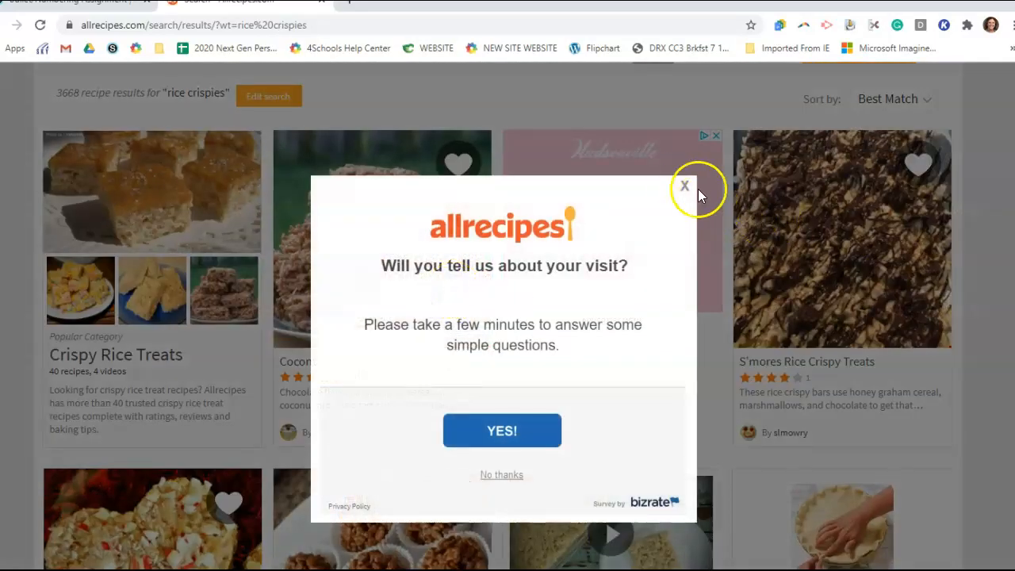
{"action": "left_click", "coordinate": [681, 189]}
{"action": "left_click", "coordinate": [689, 188]}
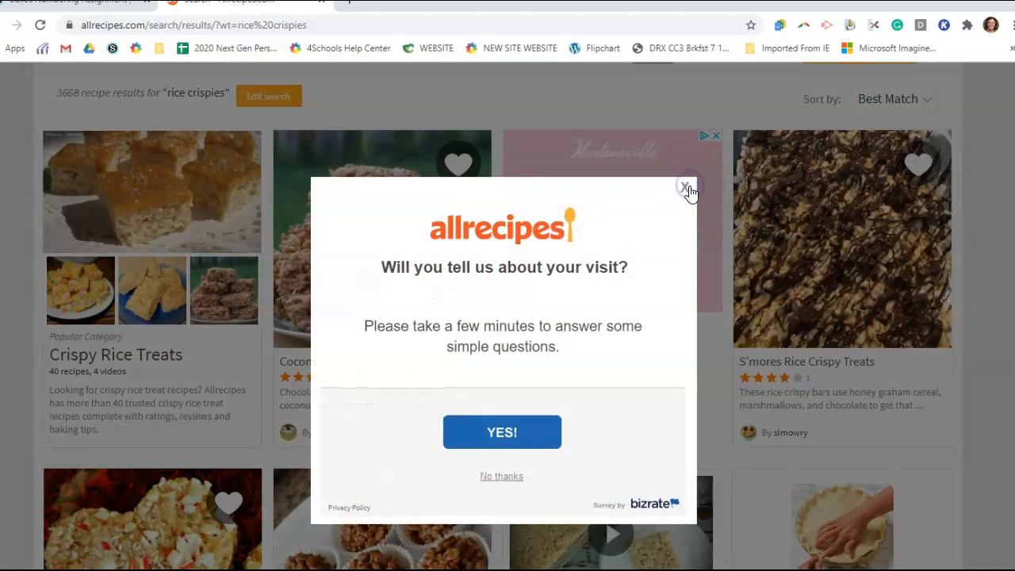
{"action": "left_click", "coordinate": [689, 190]}
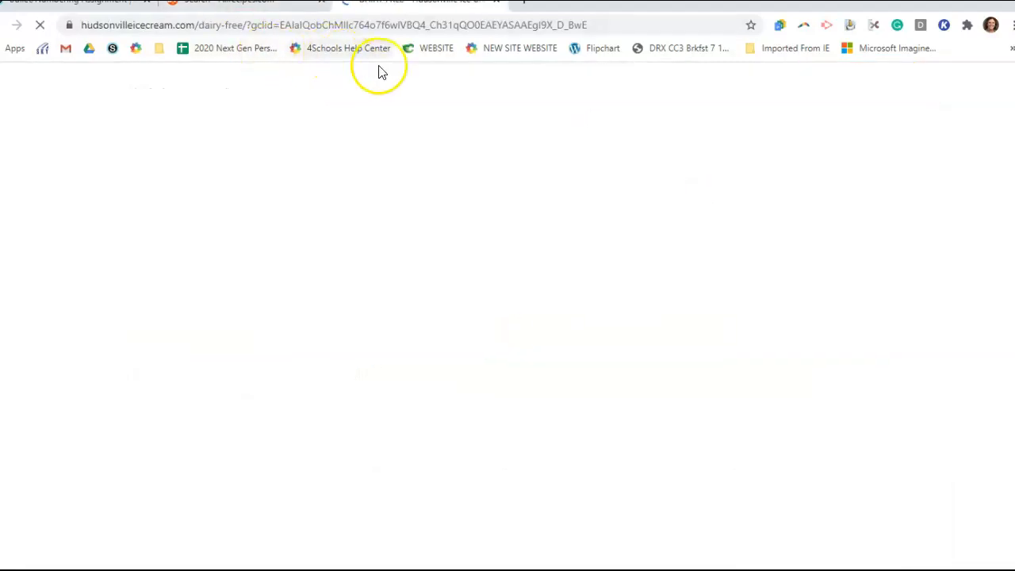
{"action": "left_click", "coordinate": [495, 2]}
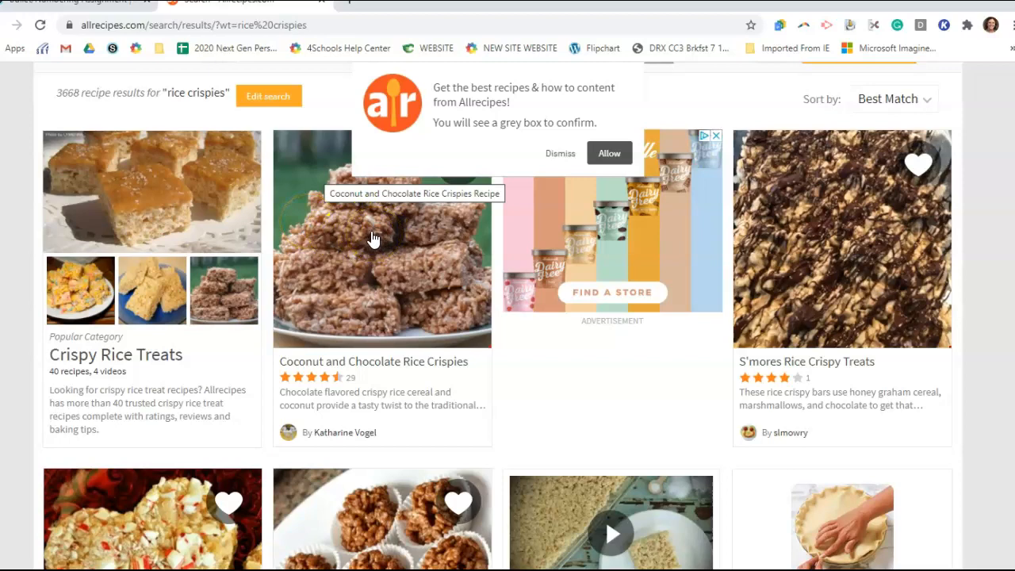
Browse the rice crispies search results and open the Coconut and Chocolate Rice Crispies recipe
{"action": "scroll", "coordinate": [341, 283], "scroll_direction": "down", "scroll_amount": 2}
{"action": "scroll", "coordinate": [341, 283], "scroll_direction": "down", "scroll_amount": 1}
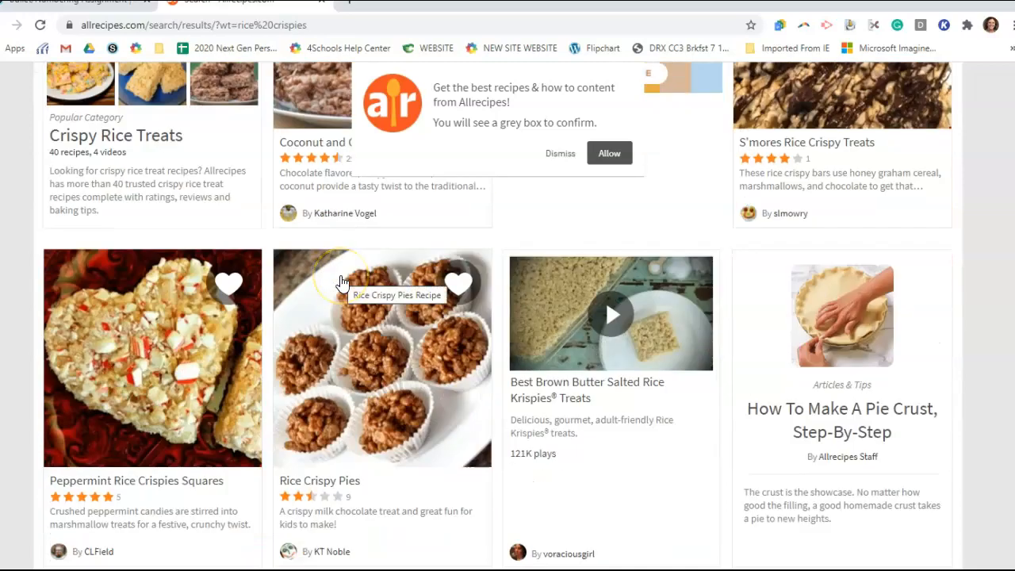
{"action": "scroll", "coordinate": [165, 383], "scroll_direction": "up", "scroll_amount": 4}
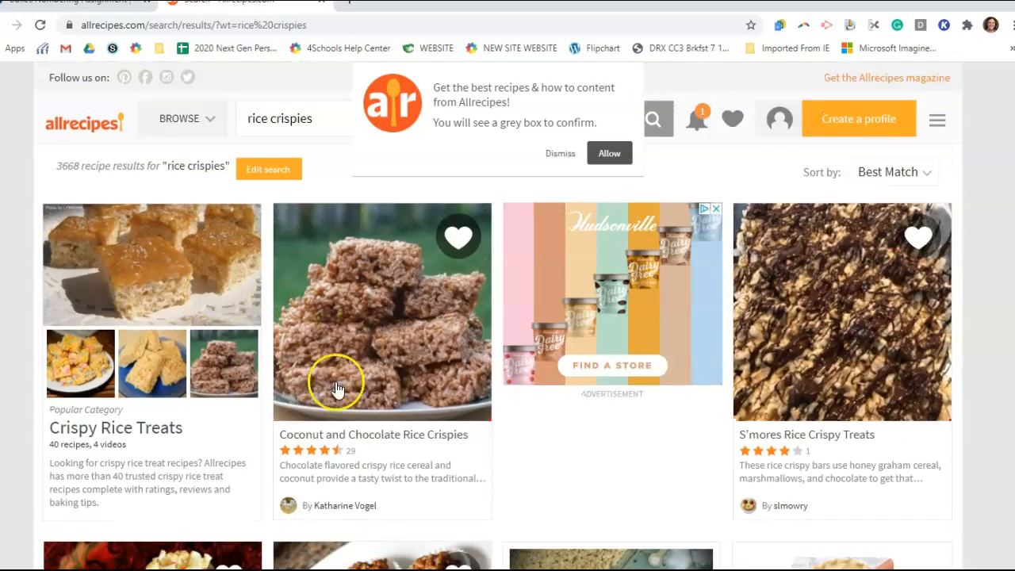
{"action": "left_click", "coordinate": [437, 337]}
{"action": "left_click", "coordinate": [409, 321]}
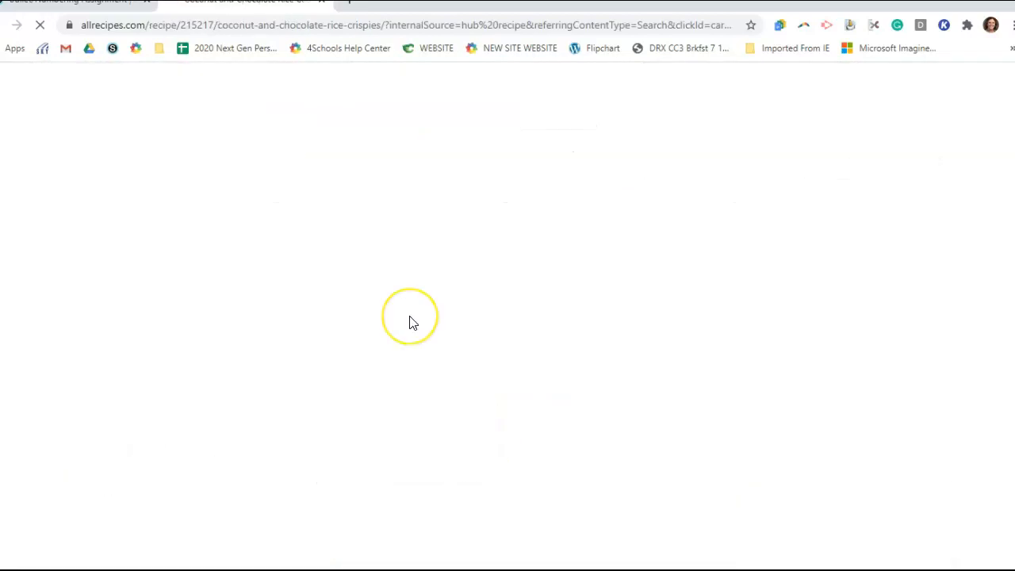